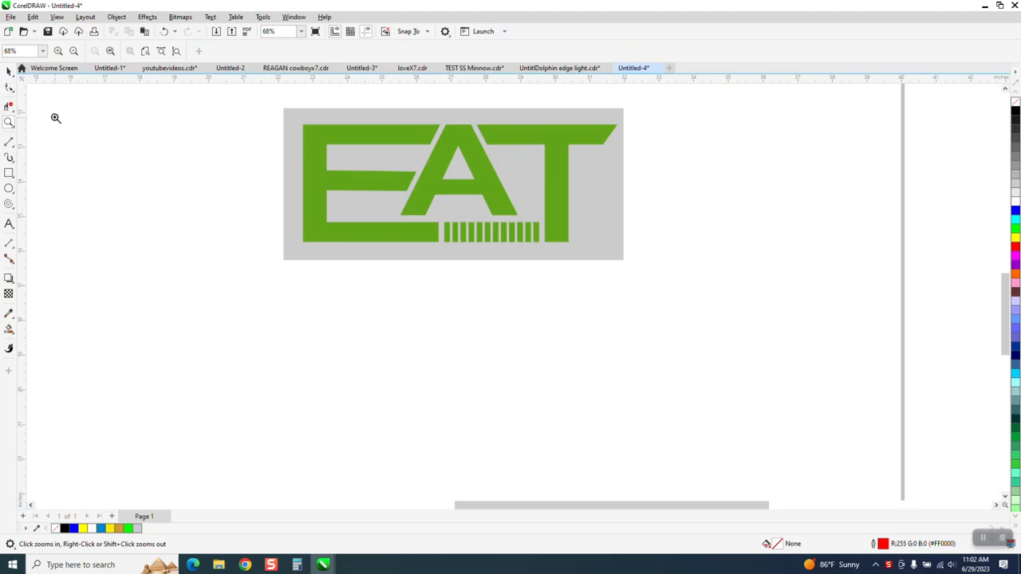
# - Add the artistic text "EAT" in Arial on the empty area below the reference logo
pyautogui.click(9, 71)
pyautogui.click(9, 224)
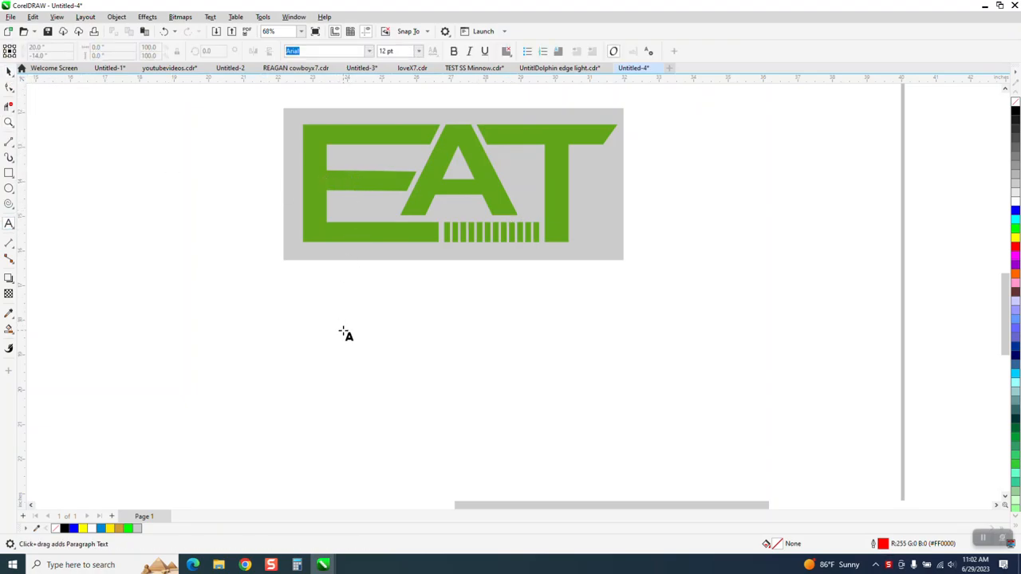
pyautogui.moveTo(230, 399); pyautogui.dragTo(230, 399)
pyautogui.write('EAT')
pyautogui.press('Escape')
pyautogui.moveTo(255, 403); pyautogui.dragTo(723, 438)
pyautogui.click(430, 391)
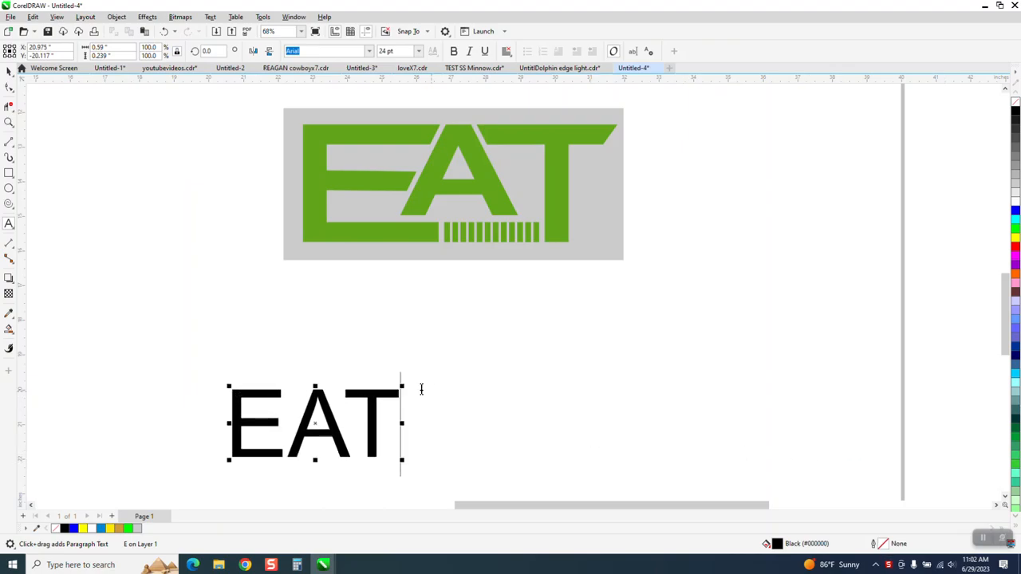
# - Enlarge the "EAT" text proportionally to about 323 pt and make it bold
pyautogui.moveTo(403, 383); pyautogui.dragTo(579, 340)
pyautogui.click(8, 70)
pyautogui.click(454, 51)
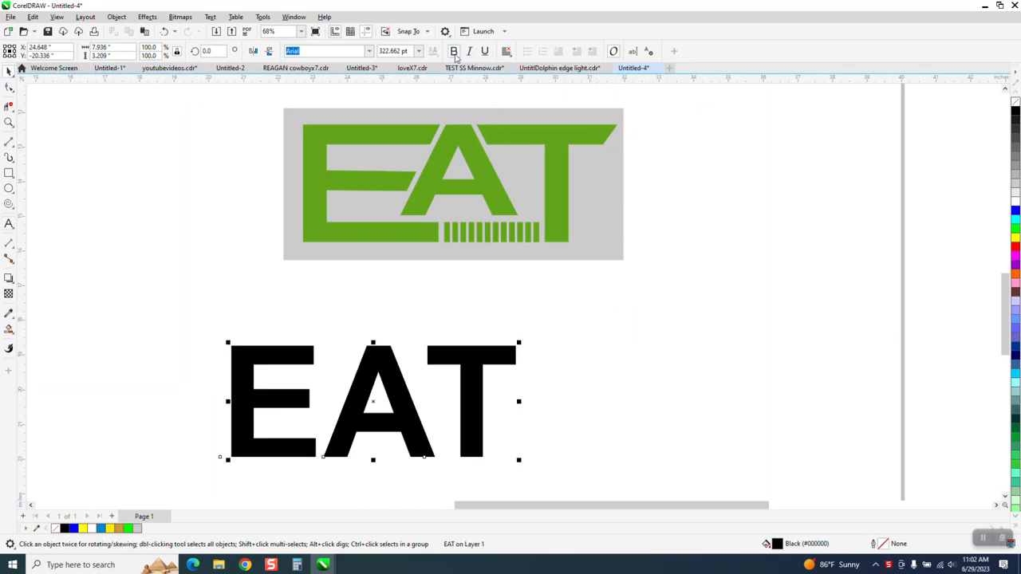
# - Move the bold "EAT" text directly beneath the reference logo, roughly aligned with its lettering
pyautogui.moveTo(391, 404); pyautogui.dragTo(471, 331)
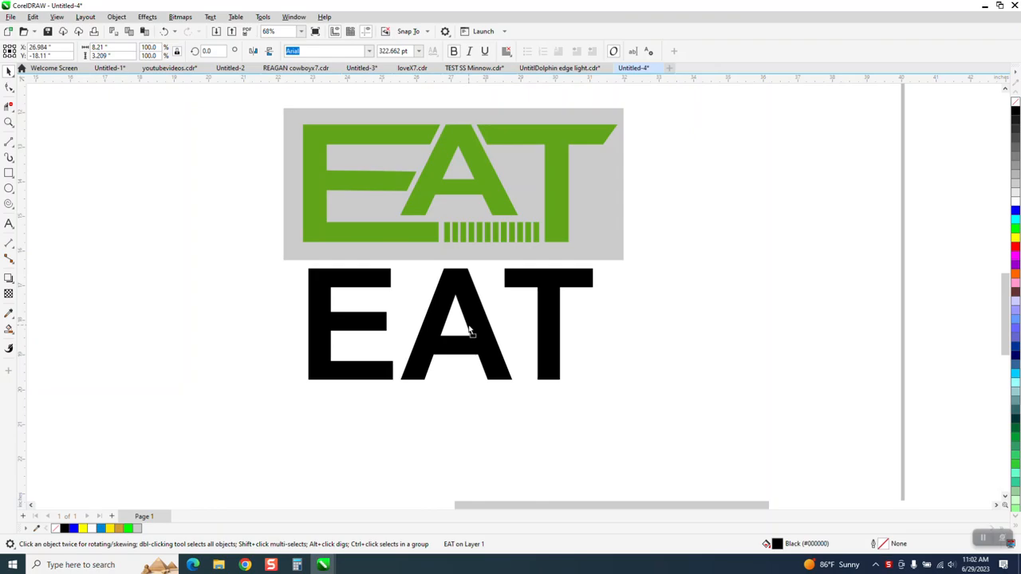
pyautogui.click(470, 331)
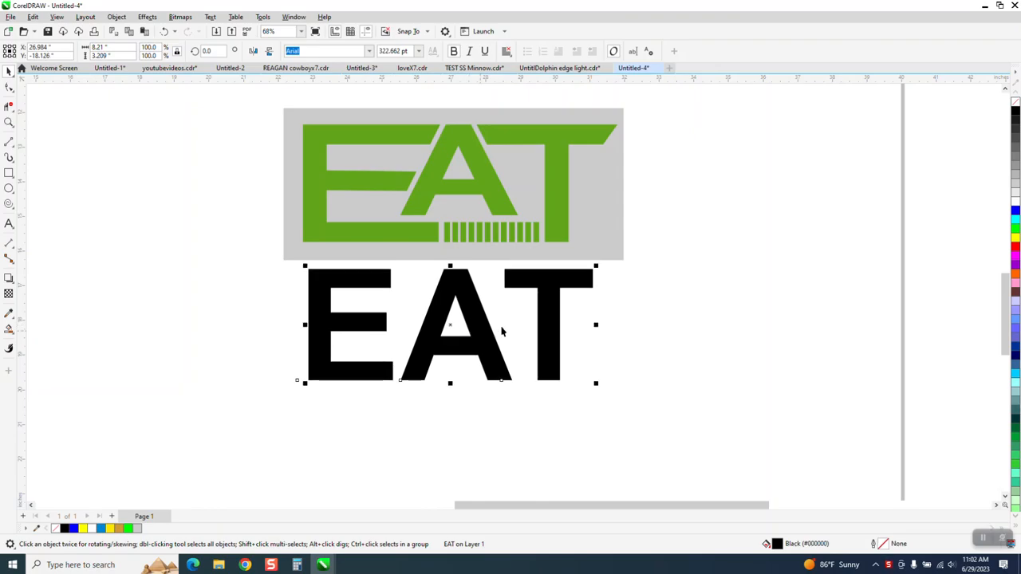
pyautogui.moveTo(547, 323); pyautogui.dragTo(550, 327)
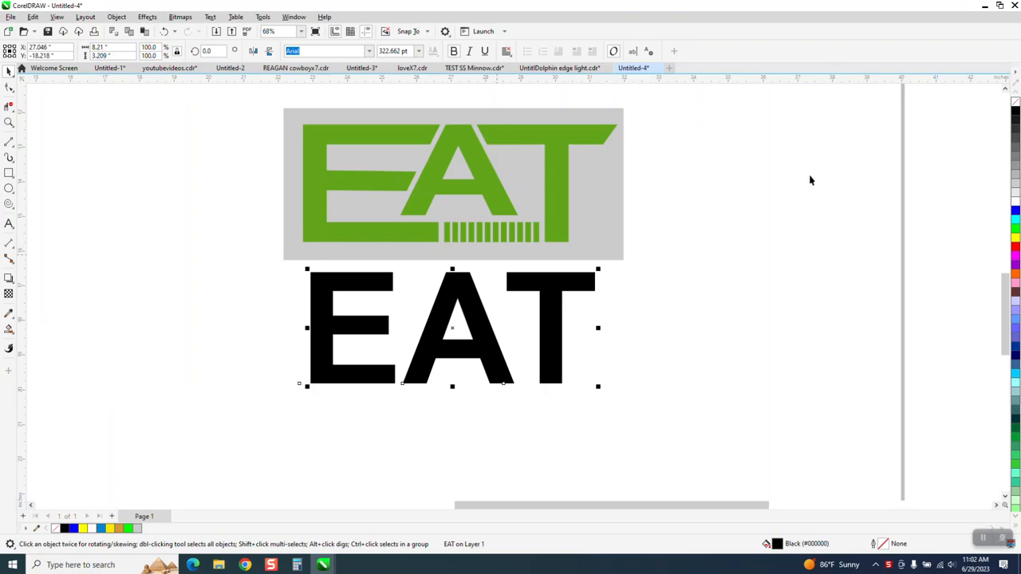
# - Break the "EAT" text apart into separate letters and convert all three to curves
pyautogui.click(117, 17)
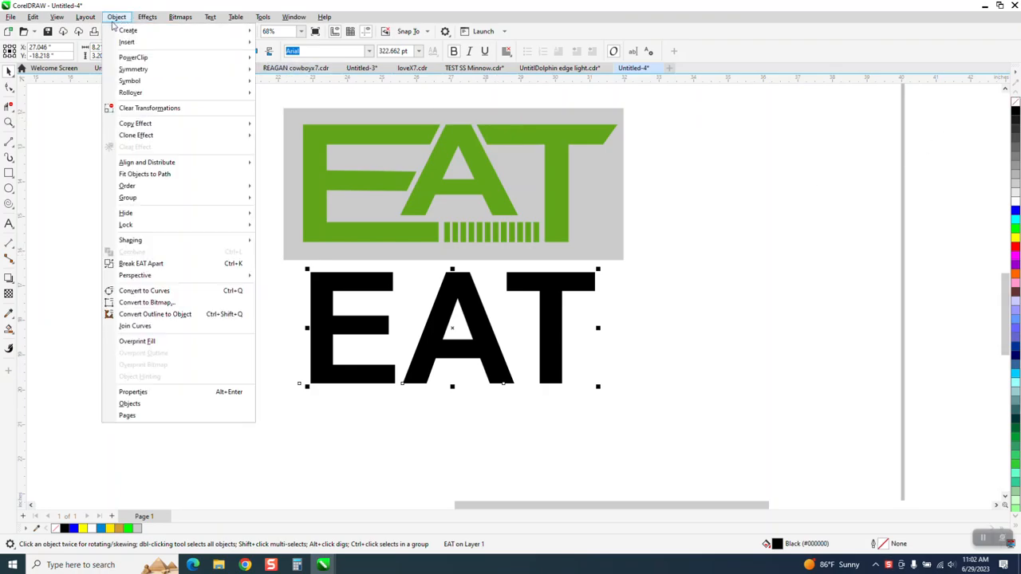
pyautogui.click(166, 264)
pyautogui.moveTo(262, 267); pyautogui.dragTo(670, 424)
pyautogui.click(116, 17)
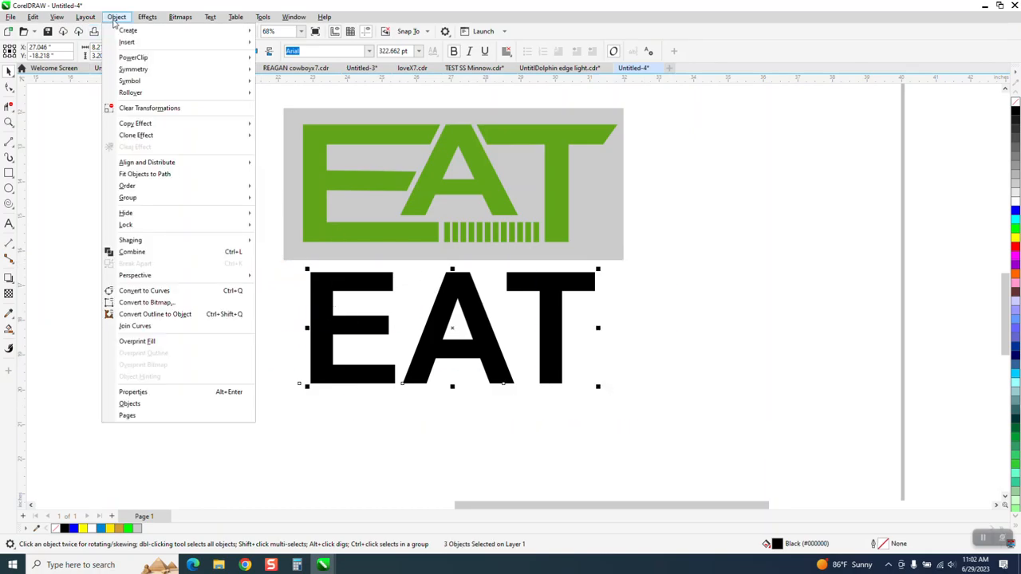
pyautogui.click(162, 292)
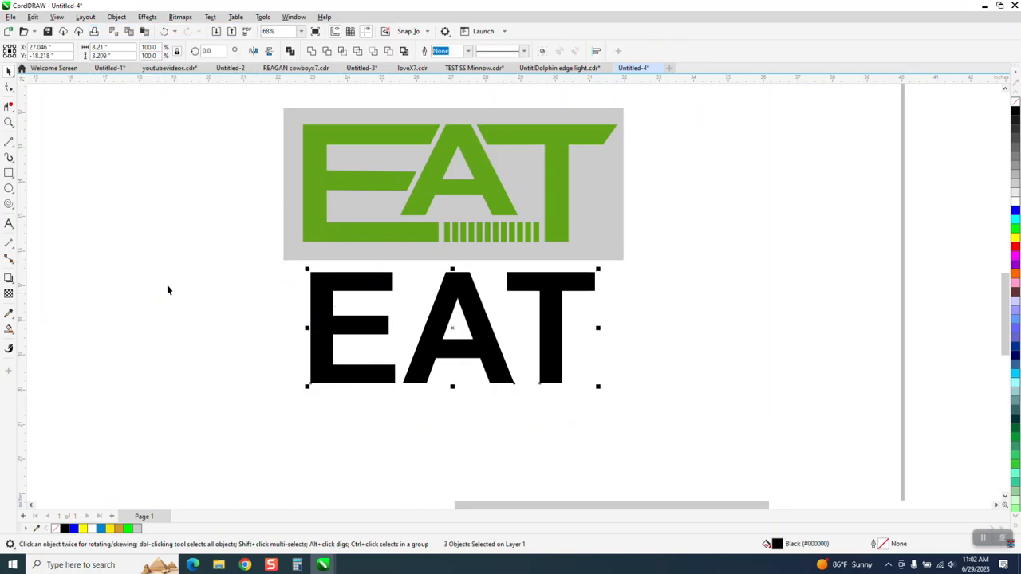
# - Remove the fill from the three letters and give them a black hairline outline
pyautogui.moveTo(281, 271); pyautogui.dragTo(626, 385)
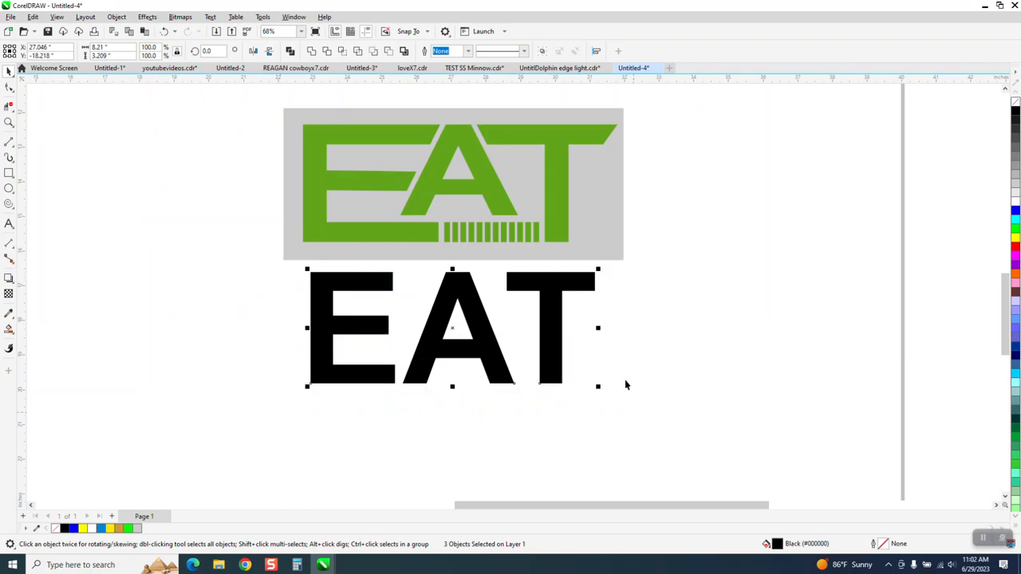
pyautogui.click(1015, 103)
pyautogui.rightClick(1015, 112)
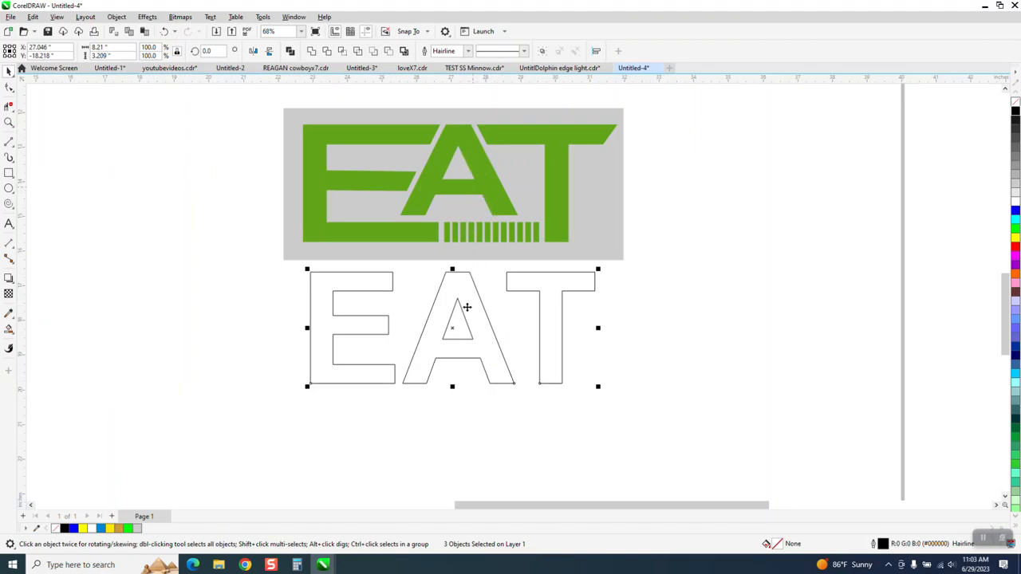
# - Shorten the letter A from its base so its feet end just above the E's bottom arm
pyautogui.click(455, 391)
pyautogui.moveTo(454, 391); pyautogui.dragTo(459, 361)
pyautogui.click(463, 357)
pyautogui.click(467, 388)
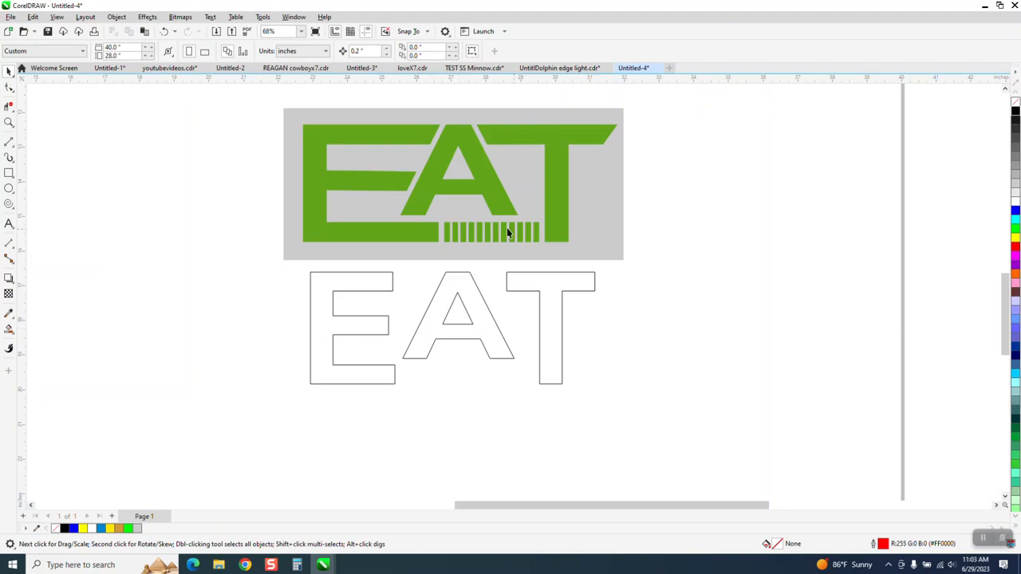
# - Examine the row of small vertical bars between the E and T in the reference logo
pyautogui.click(9, 122)
pyautogui.moveTo(303, 301); pyautogui.dragTo(634, 411)
pyautogui.scroll(-1, 510, 295)
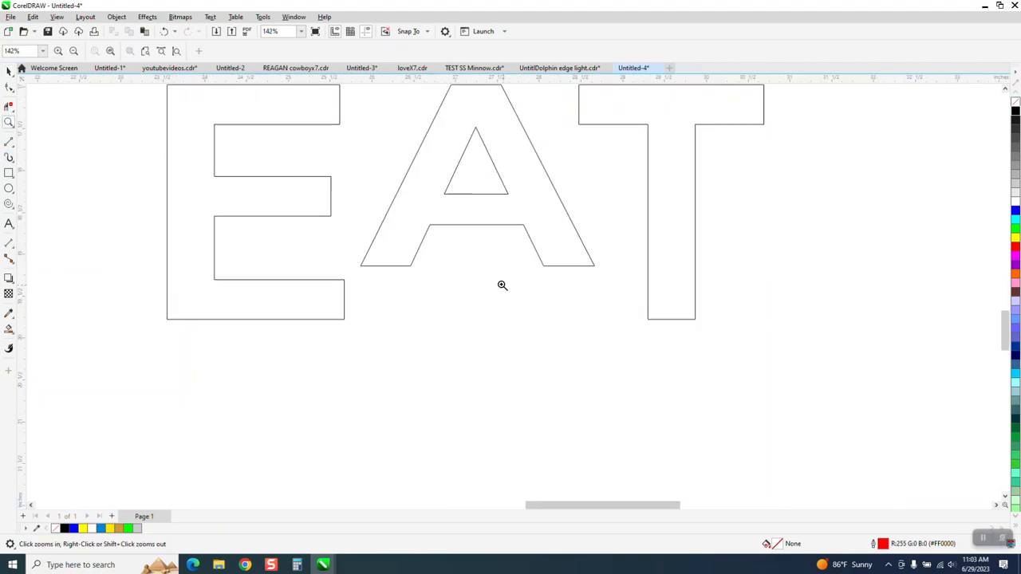
pyautogui.scroll(-1, 360, 271)
pyautogui.scroll(-1, 462, 305)
pyautogui.moveTo(424, 120); pyautogui.dragTo(589, 190)
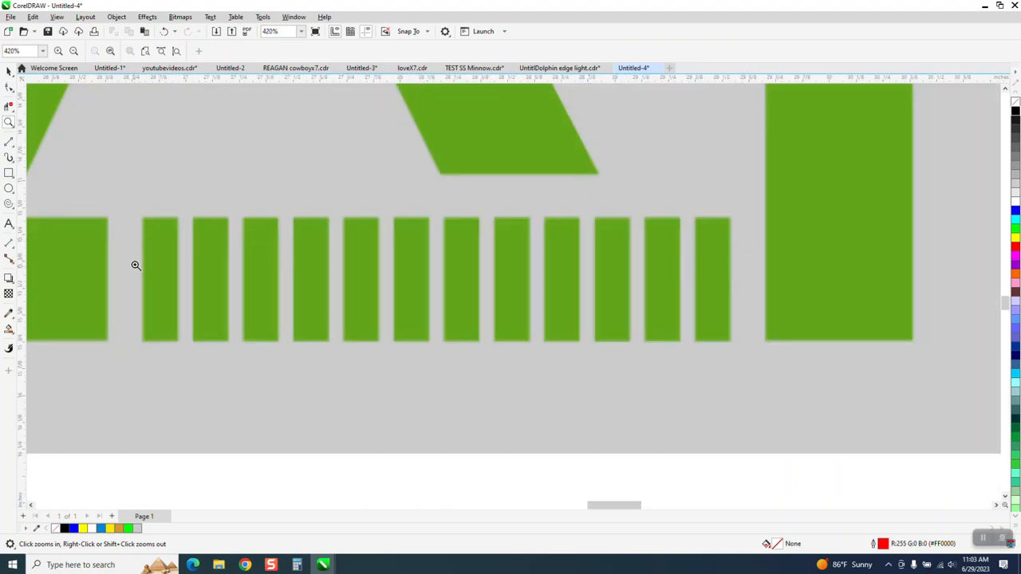
pyautogui.scroll(-4, 678, 246)
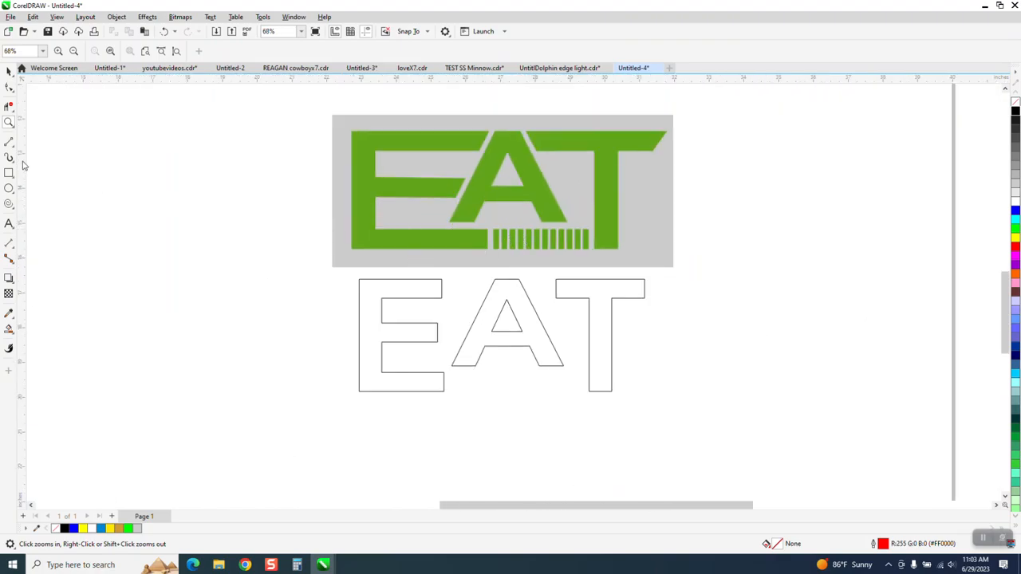
# - Measure the thickness of the outlined E's bottom arm with a parallel dimension
pyautogui.moveTo(610, 406); pyautogui.dragTo(715, 424)
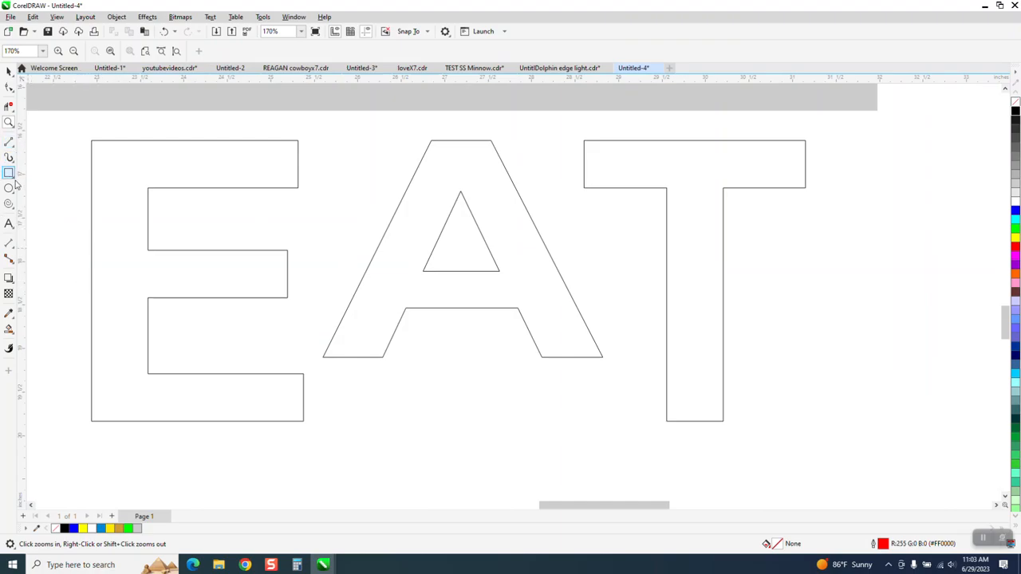
pyautogui.click(14, 256)
pyautogui.click(14, 244)
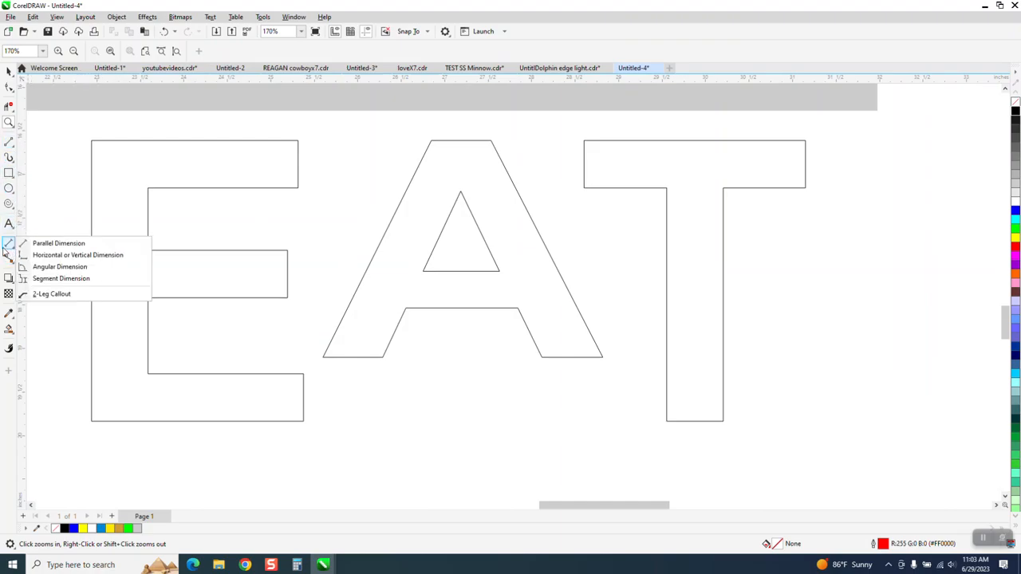
pyautogui.click(48, 240)
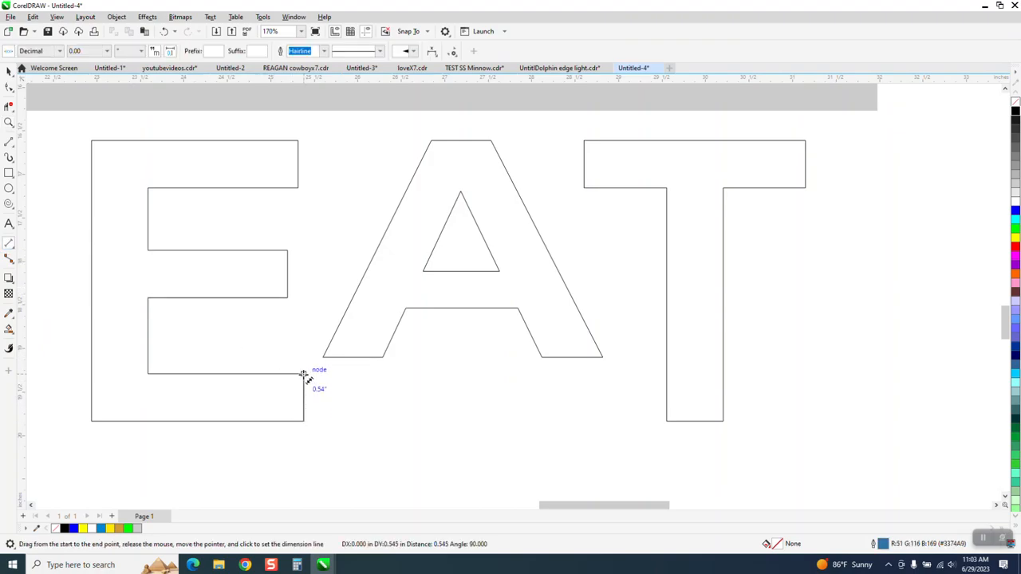
pyautogui.moveTo(303, 374); pyautogui.dragTo(304, 421)
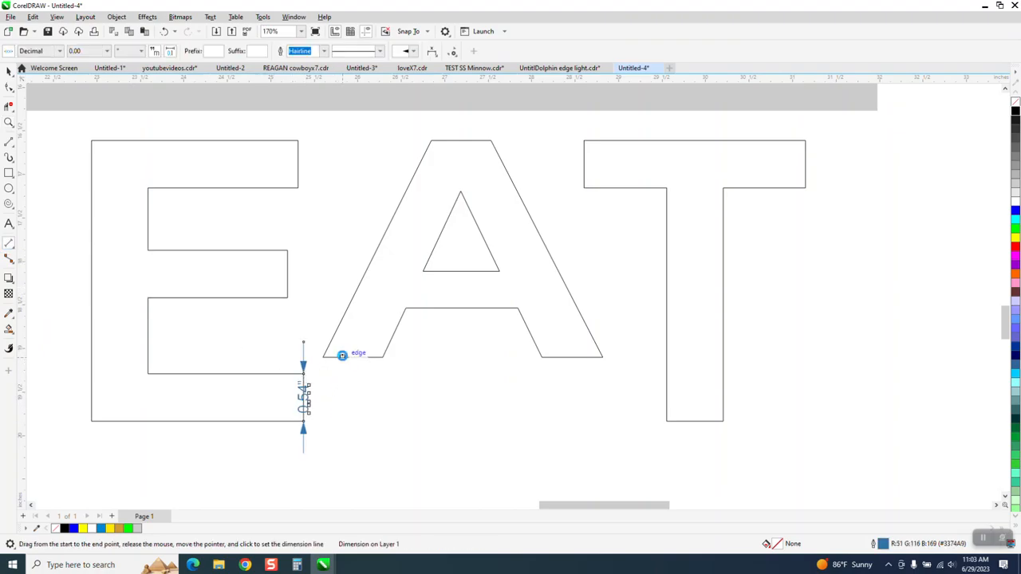
pyautogui.press('Escape')
# - Draw a rectangle about 4.18 in wide from the E's bottom arm to the T's stem and set its height to 0.54 in
pyautogui.click(9, 173)
pyautogui.moveTo(303, 374)
pyautogui.mouseDown()
pyautogui.moveTo(323, 433)
pyautogui.moveTo(643, 438)
pyautogui.moveTo(667, 421)
pyautogui.mouseUp()
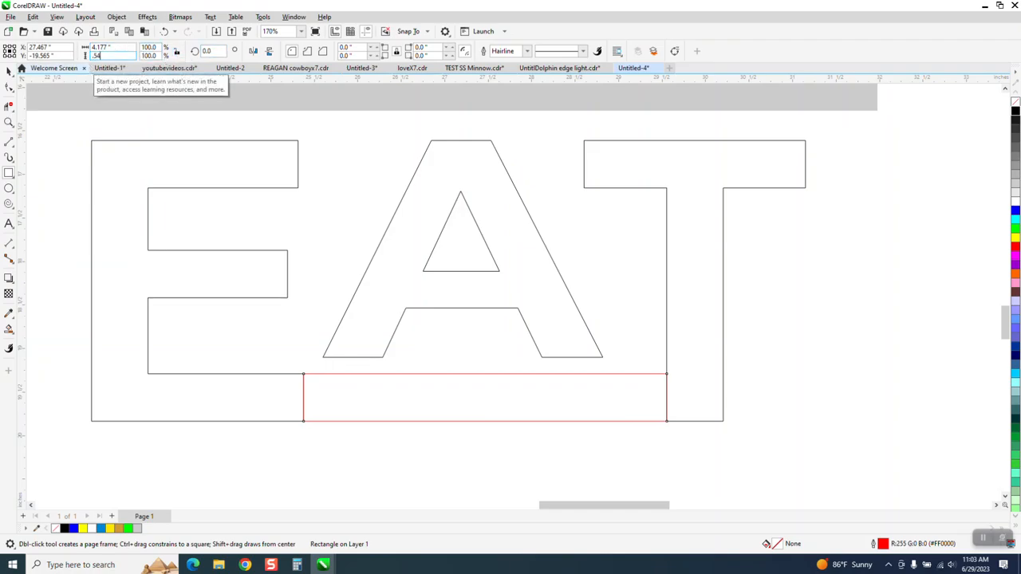
pyautogui.press('Return')
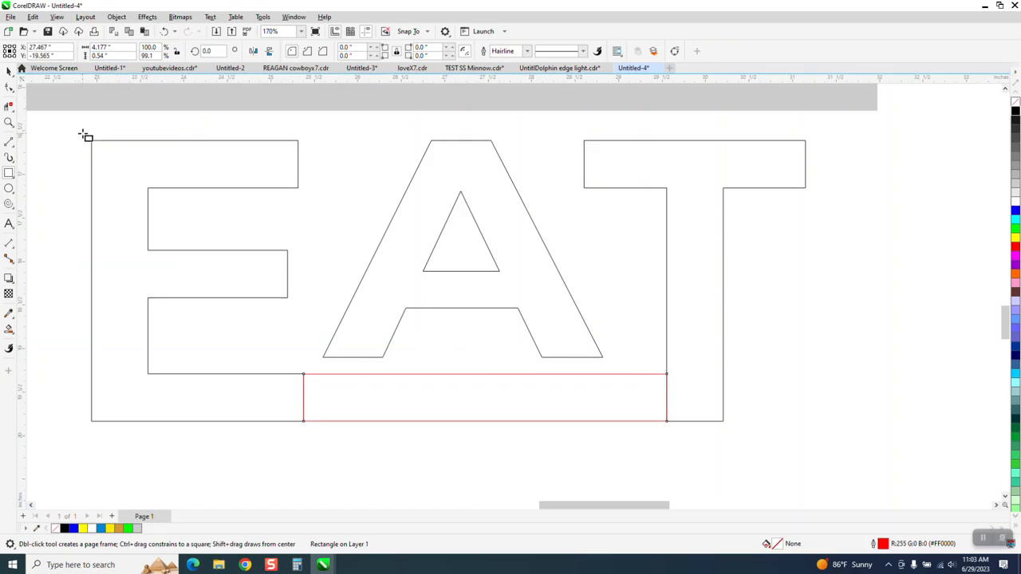
# - Draw a vertical line about 1.19 in long and place it on the end of the E's bottom arm
pyautogui.click(9, 122)
pyautogui.moveTo(269, 308); pyautogui.dragTo(542, 485)
pyautogui.click(10, 141)
pyautogui.moveTo(180, 168); pyautogui.dragTo(171, 415)
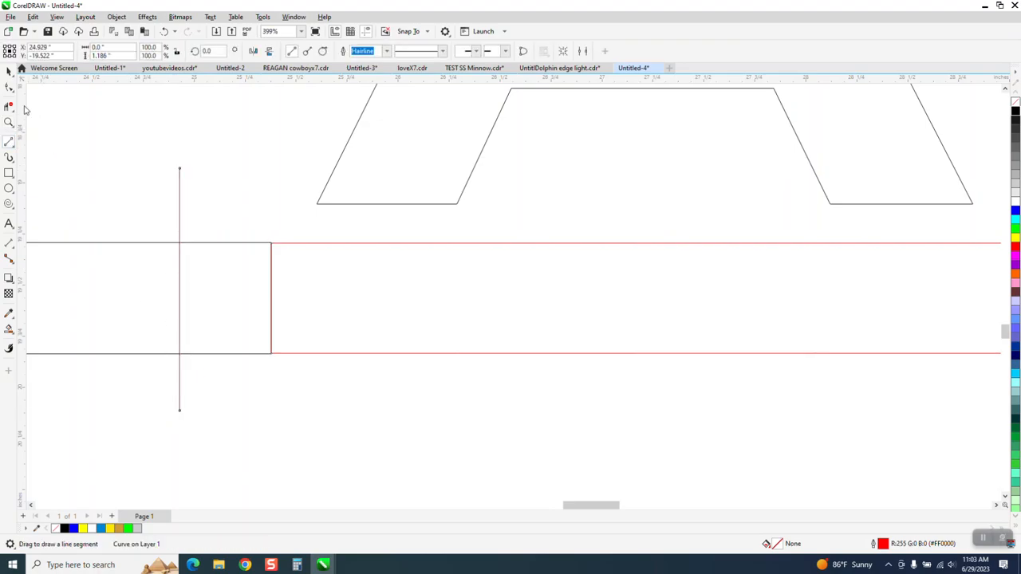
pyautogui.click(9, 70)
pyautogui.moveTo(178, 289)
pyautogui.mouseDown()
pyautogui.moveTo(246, 315)
pyautogui.moveTo(271, 310)
pyautogui.mouseUp()
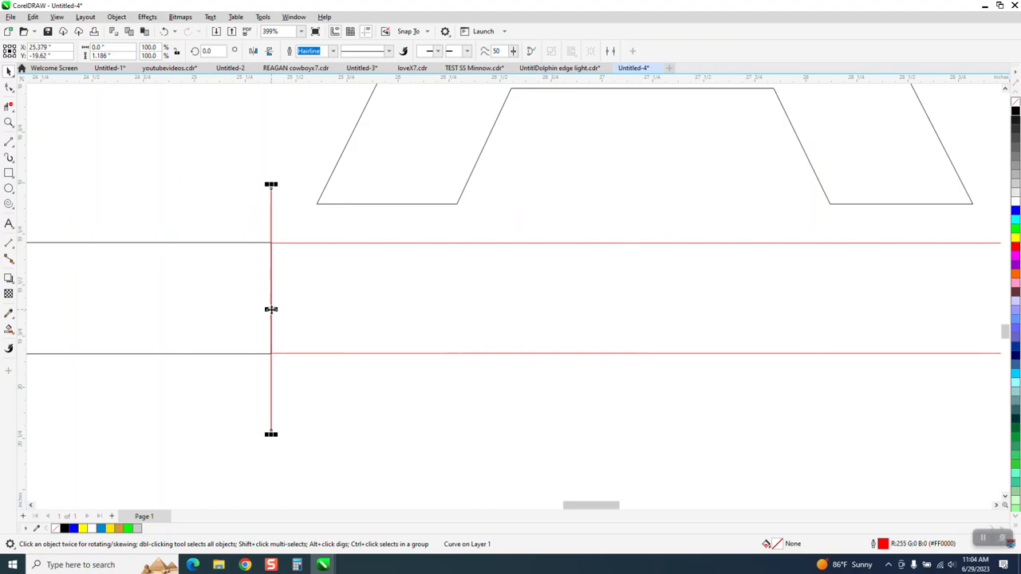
# - Set the nudge distance to 0.15 in and duplicate the vertical line twice toward the T at that spacing
pyautogui.hotkey('ctrl', 'd')
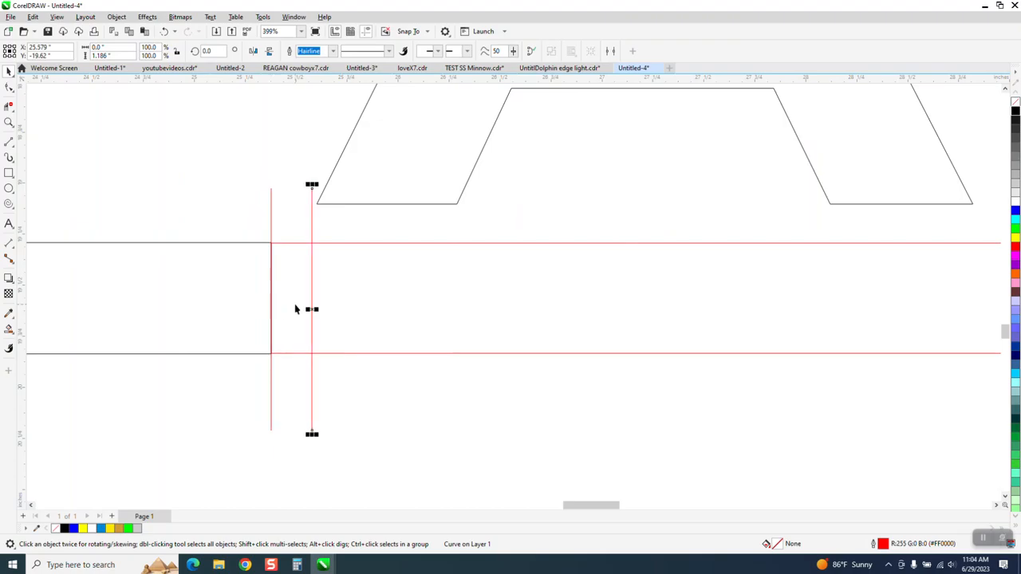
pyautogui.press('Delete')
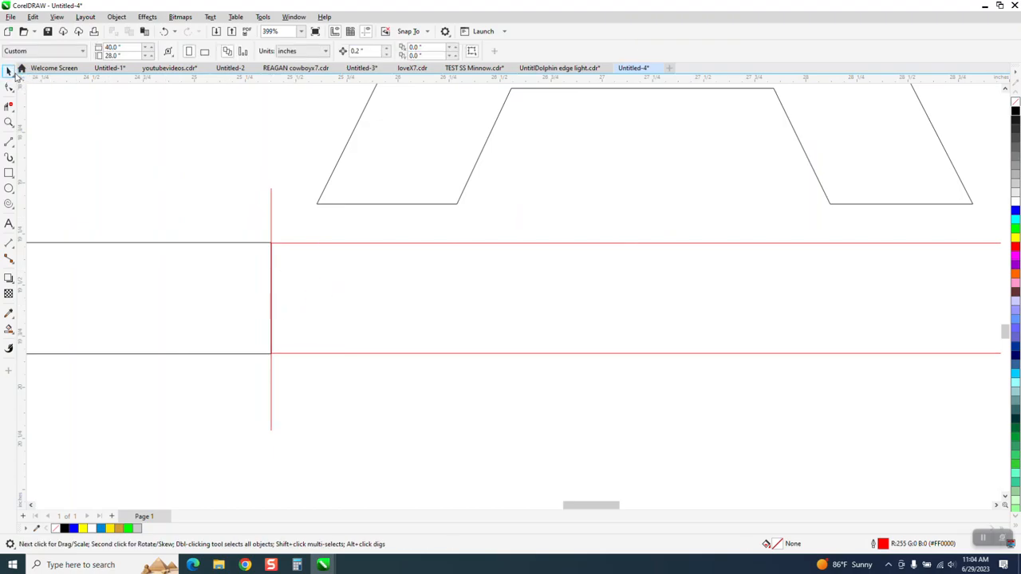
pyautogui.click(372, 51)
pyautogui.write('.15')
pyautogui.click(272, 206)
pyautogui.hotkey('ctrl', 'd')
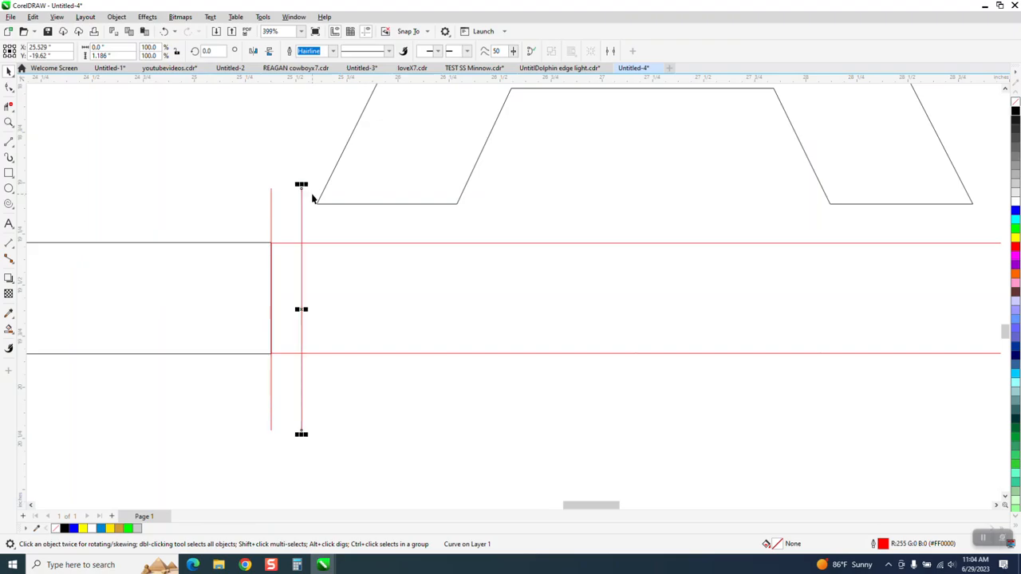
pyautogui.hotkey('ctrl', 'd')
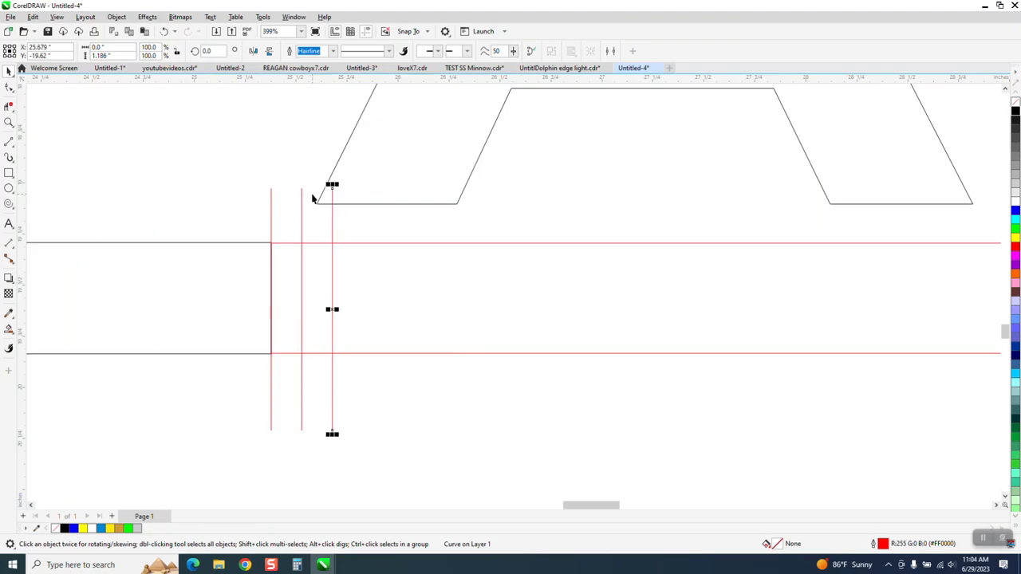
# - Move the original vertical line to the T stem's inner edge and duplicate it twice toward the E at 0.15 in spacing
pyautogui.scroll(-1, 280, 213)
pyautogui.moveTo(274, 213); pyautogui.dragTo(850, 281)
pyautogui.scroll(-1, 764, 289)
pyautogui.scroll(-3, 765, 289)
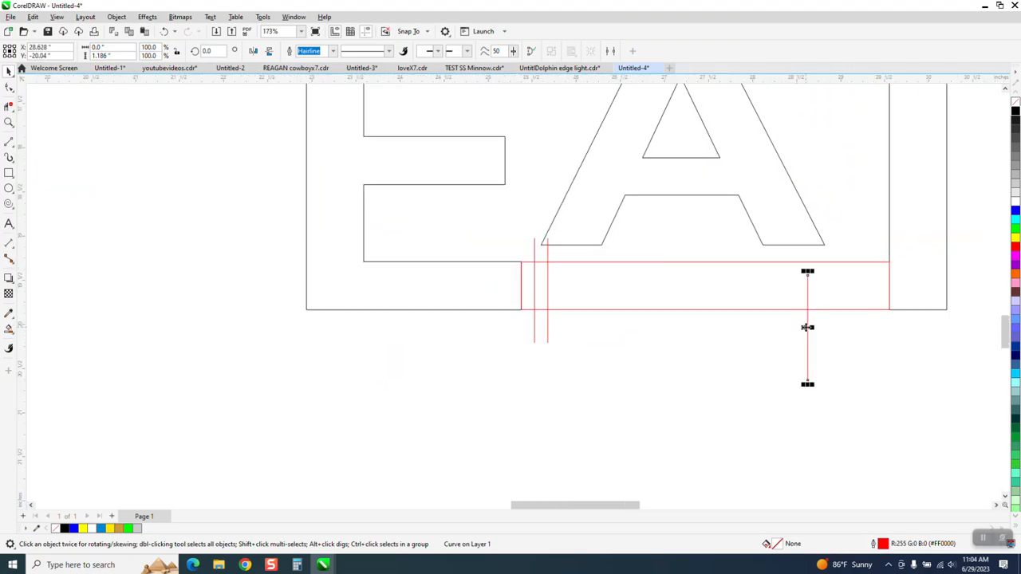
pyautogui.moveTo(807, 327); pyautogui.dragTo(890, 292)
pyautogui.hotkey('ctrl', 'd')
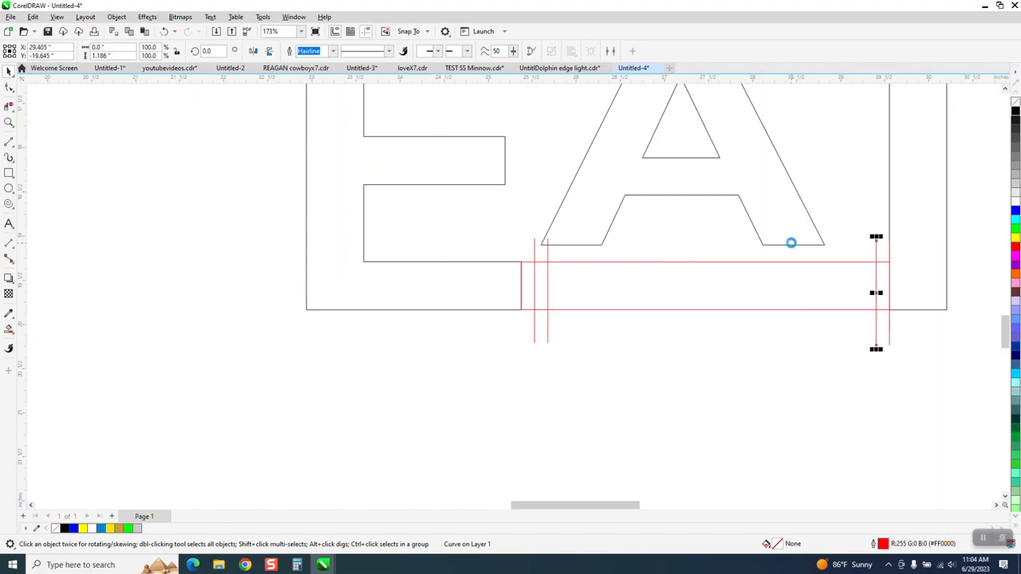
pyautogui.hotkey('ctrl', 'd')
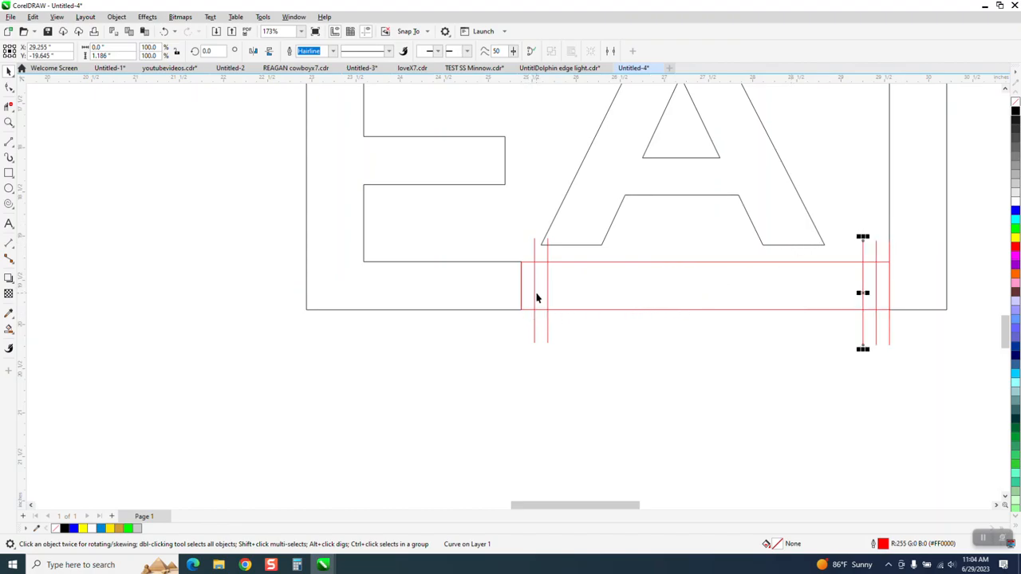
# - Smart-fill the two 0.15 in wide regions near the rectangle's ends with black and no outline
pyautogui.click(8, 123)
pyautogui.moveTo(491, 217); pyautogui.dragTo(930, 383)
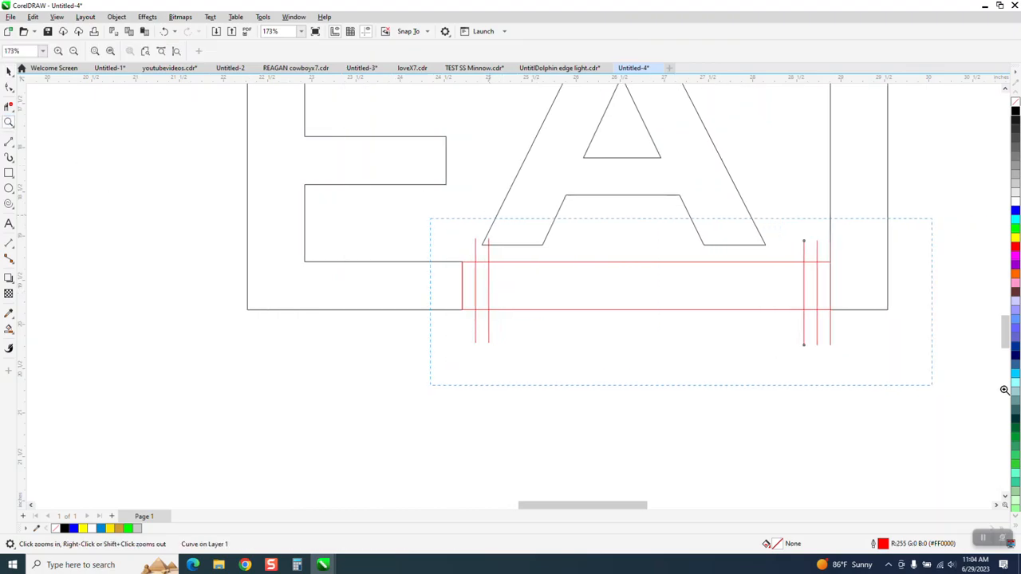
pyautogui.click(10, 333)
pyautogui.click(104, 263)
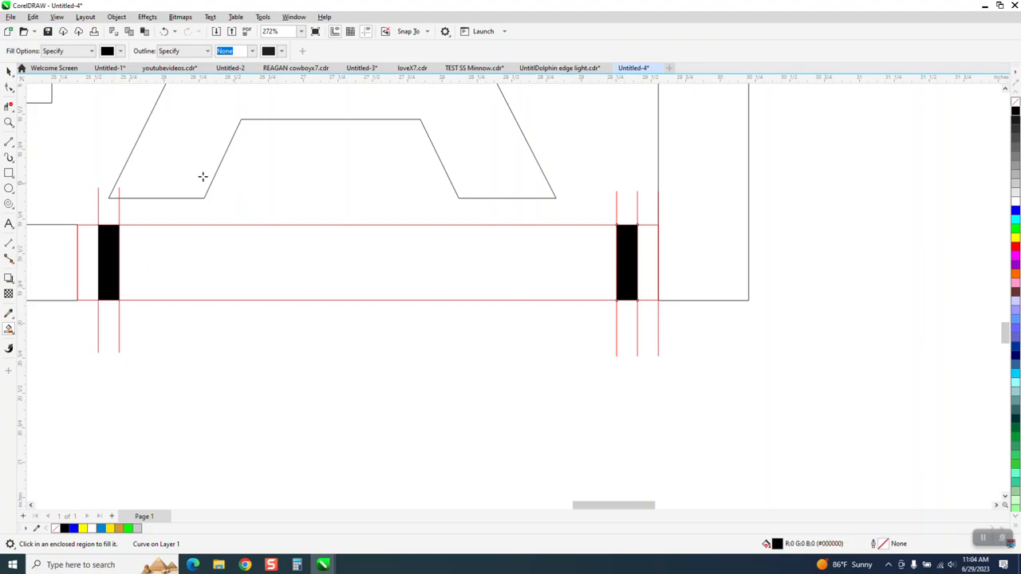
# - Delete the red construction rectangle that spans the gap between the E and the T stem
pyautogui.click(8, 70)
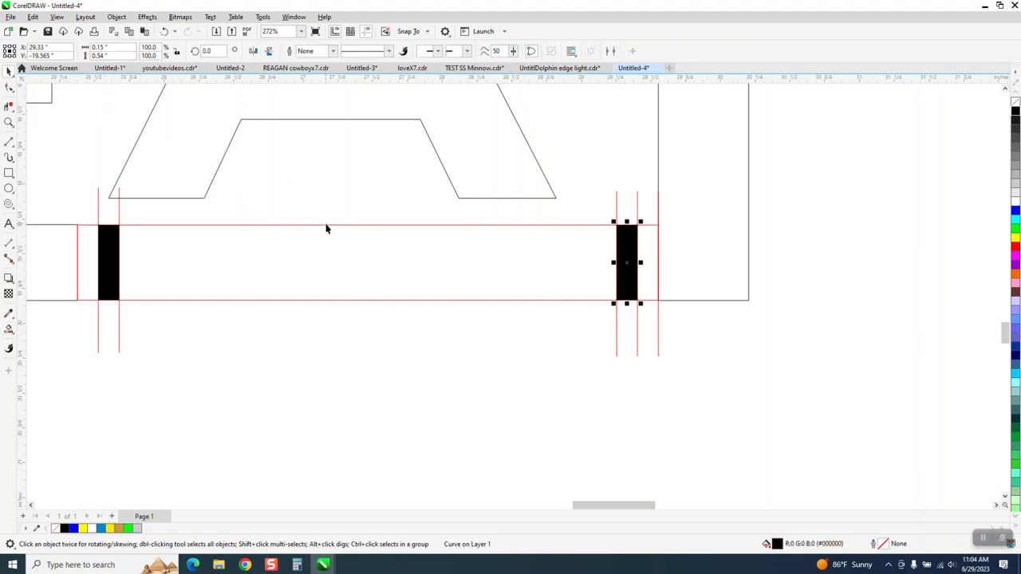
pyautogui.click(330, 229)
pyautogui.press('Delete')
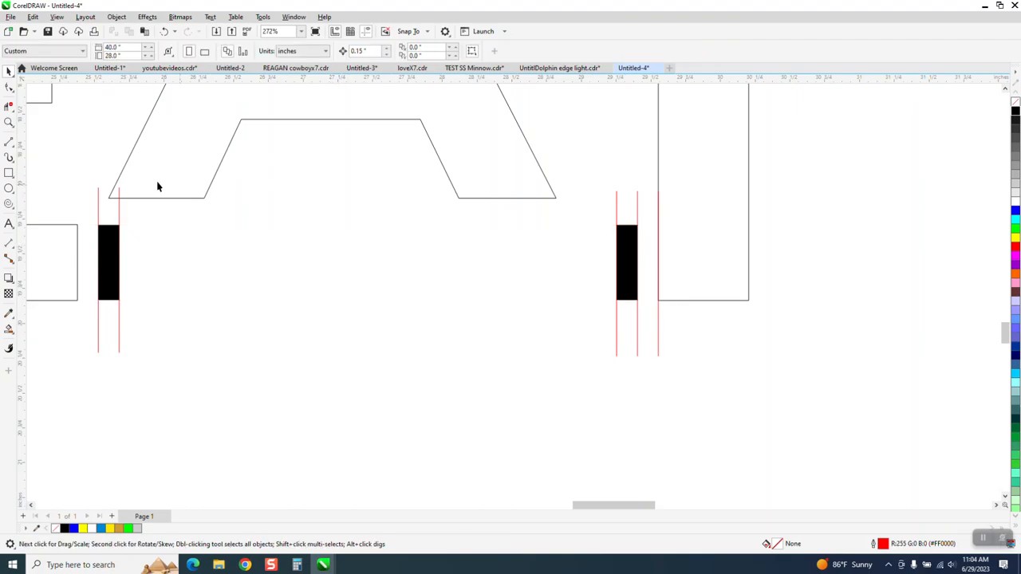
# - Delete the five red vertical construction lines around the two black bars
pyautogui.click(119, 207)
pyautogui.press('Delete')
pyautogui.click(99, 206)
pyautogui.press('Delete')
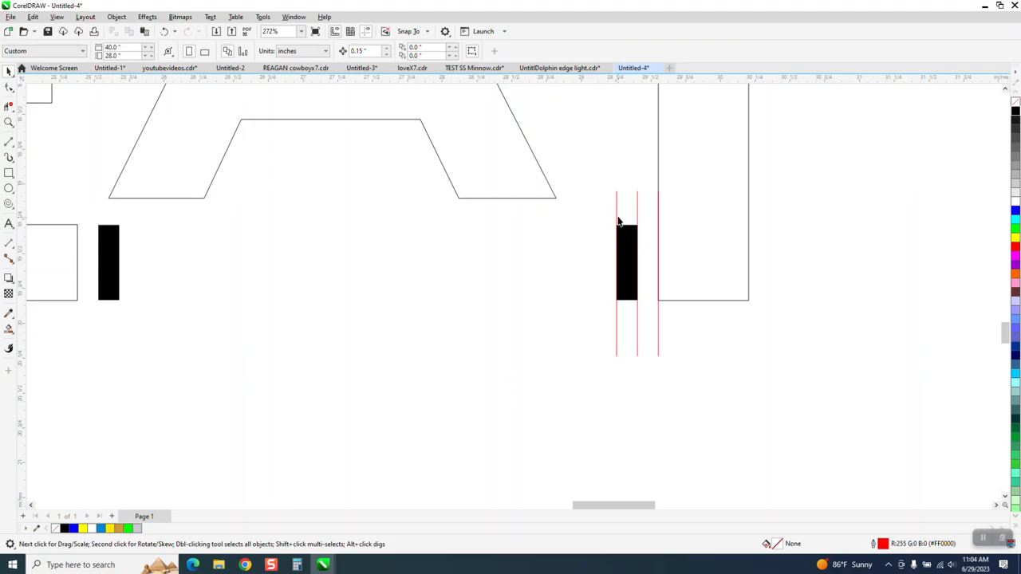
pyautogui.click(617, 220)
pyautogui.press('Delete')
pyautogui.click(637, 217)
pyautogui.press('Delete')
pyautogui.click(656, 350)
pyautogui.press('Delete')
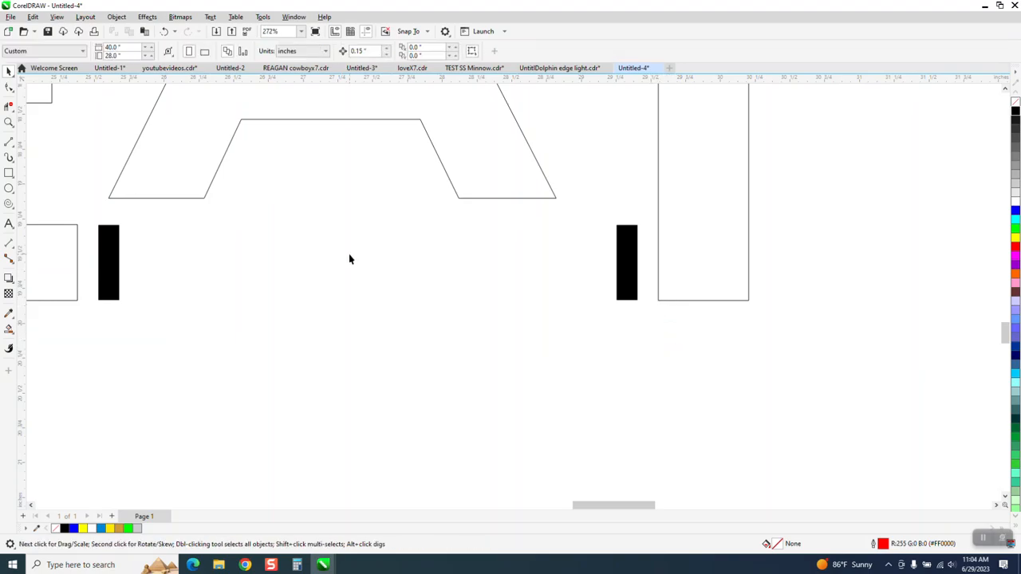
# - Try to blend the two black bars with 9 steps, and undo the blend
pyautogui.moveTo(702, 346); pyautogui.dragTo(703, 345)
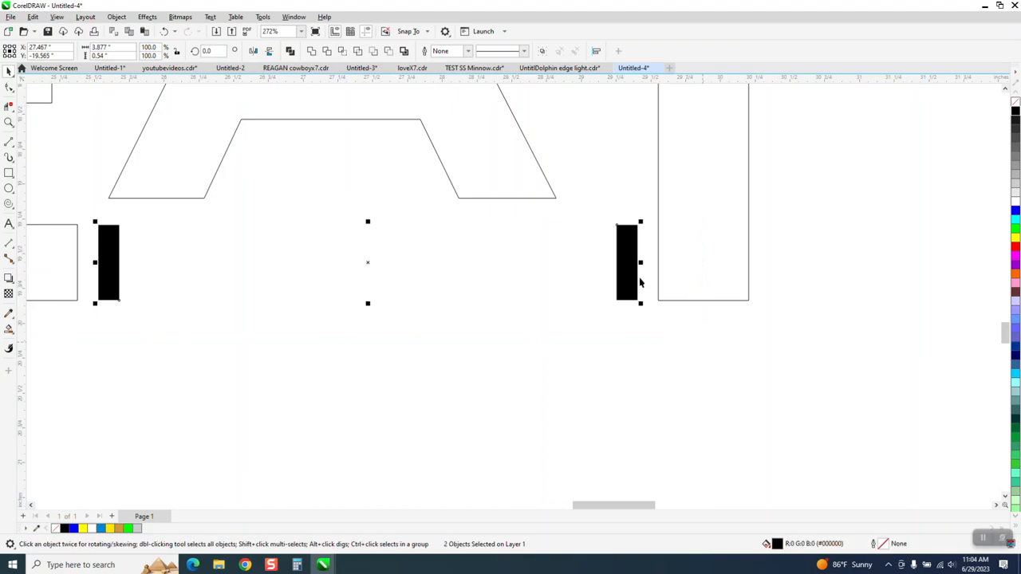
pyautogui.click(147, 17)
pyautogui.click(158, 249)
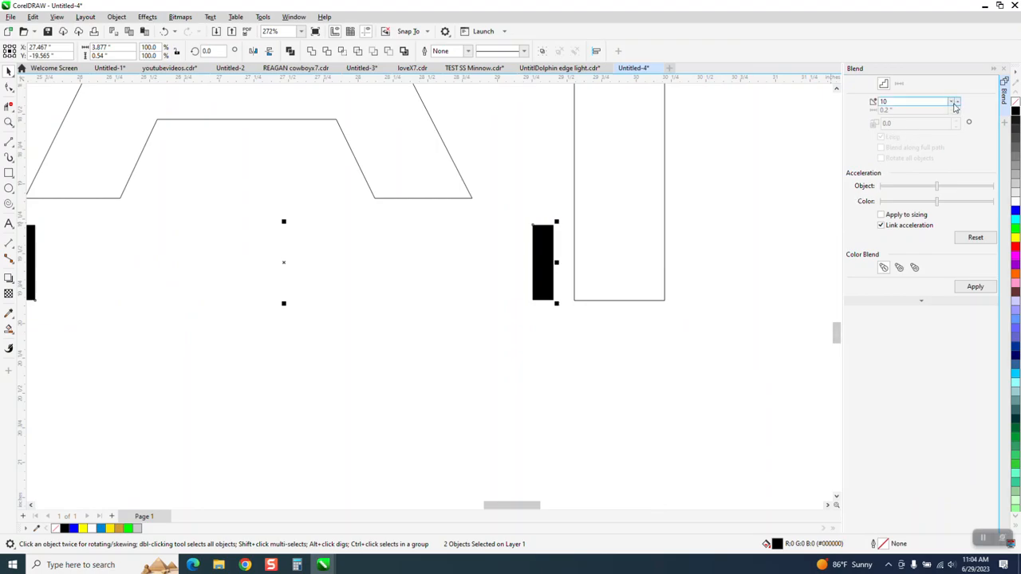
pyautogui.click(972, 289)
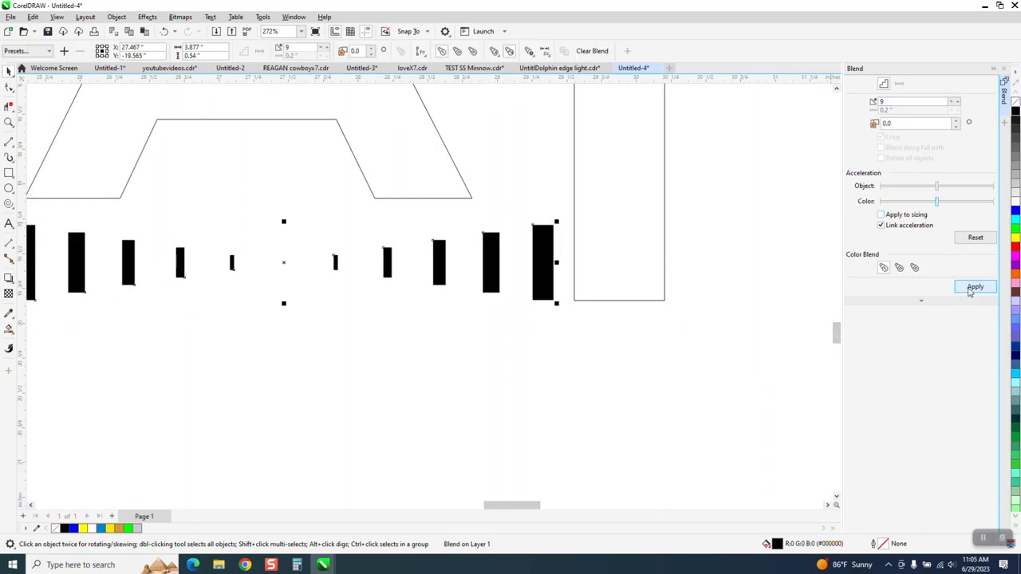
pyautogui.click(166, 31)
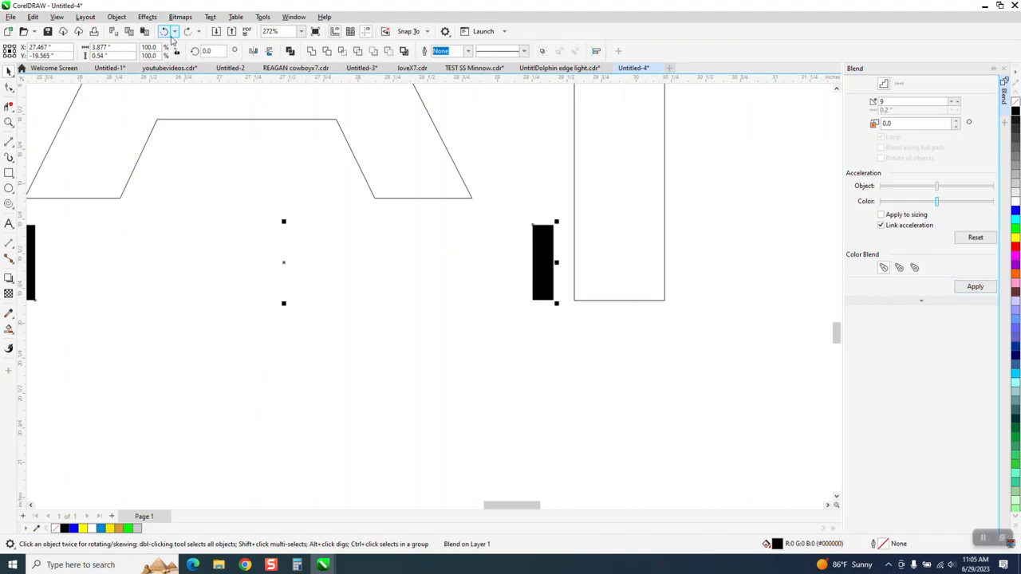
# - Remove the fill from both end bars and give them a black hairline outline
pyautogui.scroll(-2, 561, 239)
pyautogui.moveTo(158, 227); pyautogui.dragTo(564, 315)
pyautogui.click(1015, 102)
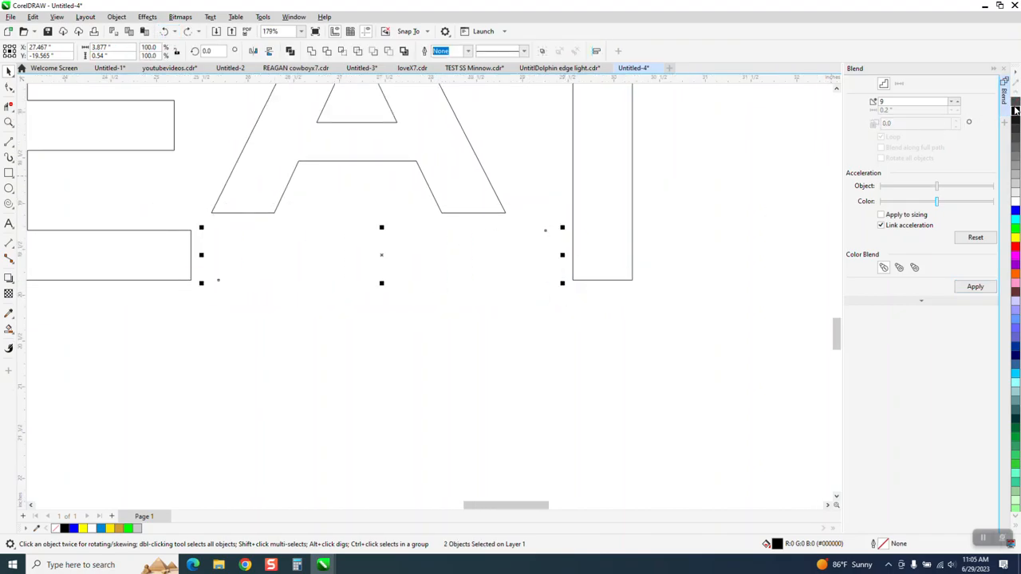
pyautogui.rightClick(1015, 111)
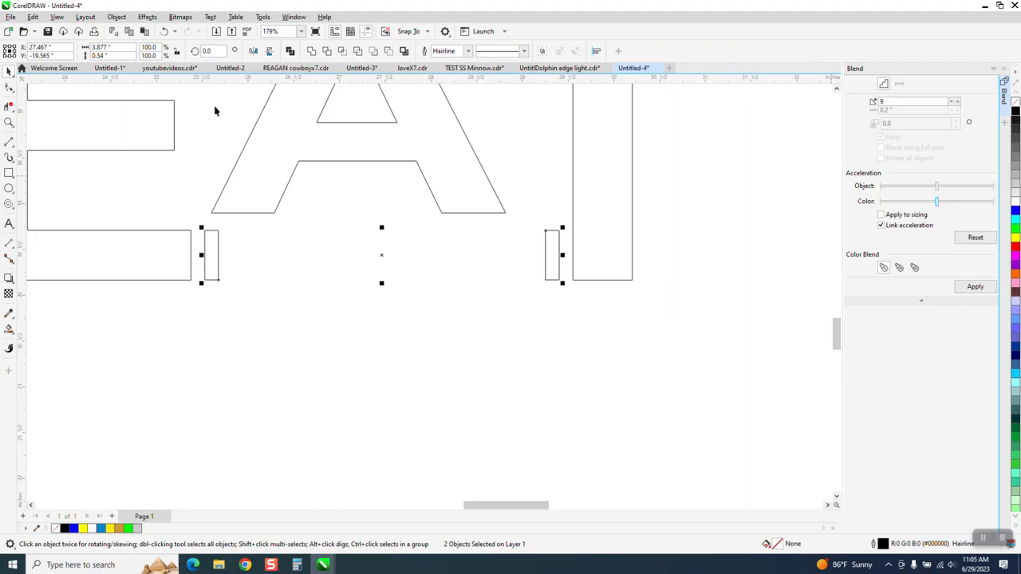
# - Mirror the bar beside the T horizontally and vertically so its start node matches the bar beside the E
pyautogui.click(9, 88)
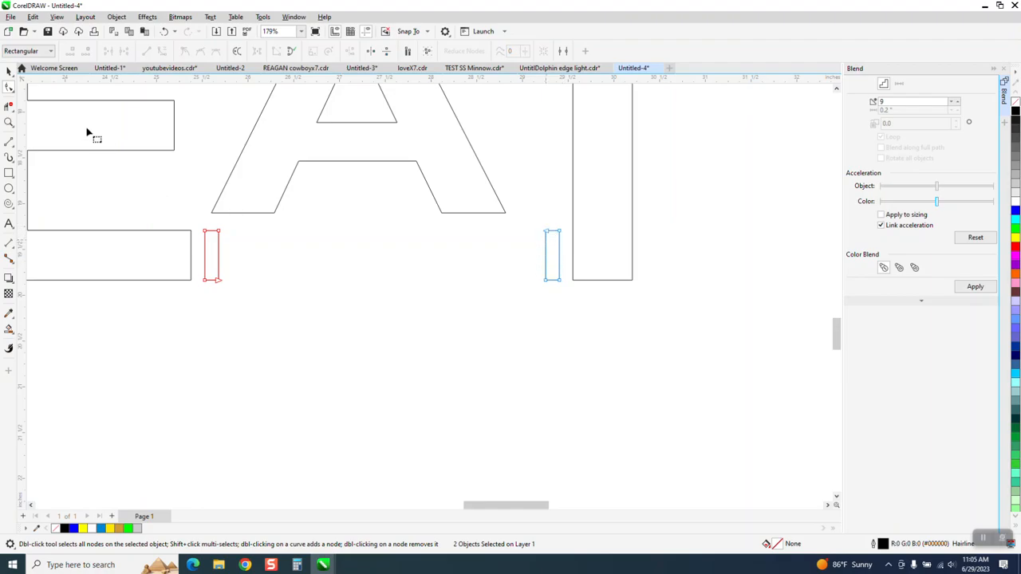
pyautogui.click(9, 72)
pyautogui.click(527, 255)
pyautogui.click(559, 253)
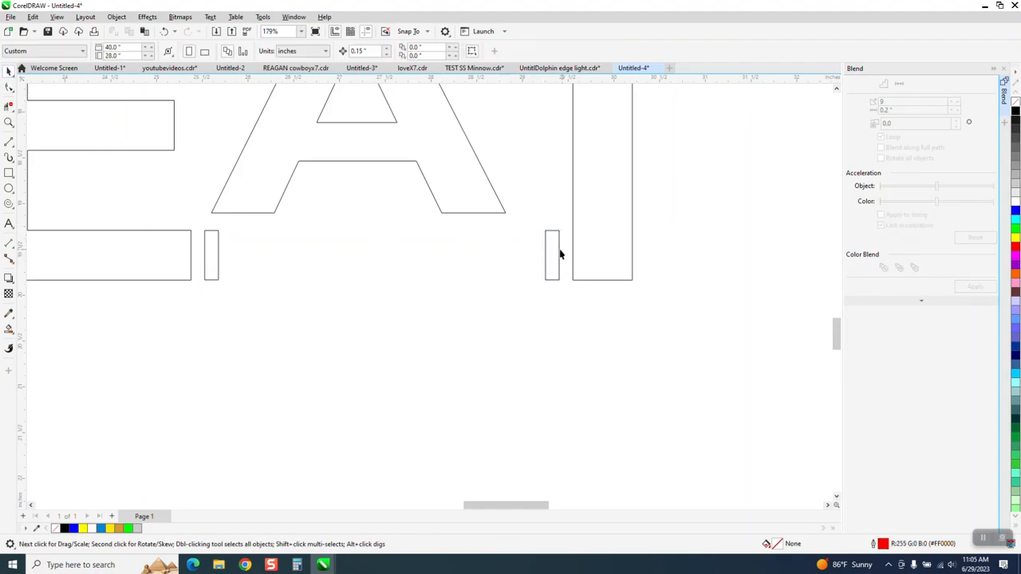
pyautogui.click(557, 254)
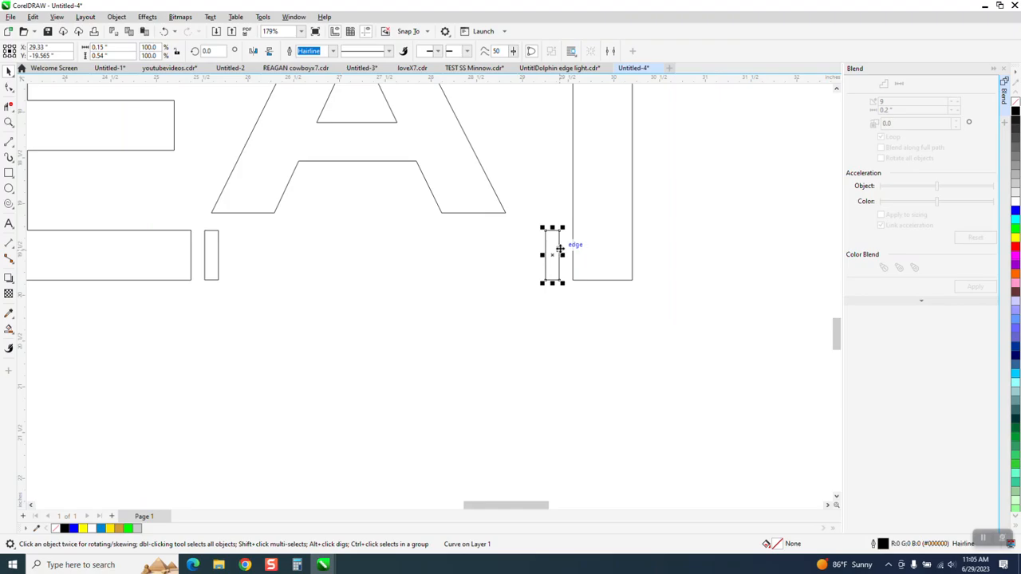
pyautogui.click(254, 53)
# - Try blending the two outlined bars with 9 steps and with 10 steps, undoing each blend
pyautogui.moveTo(184, 214); pyautogui.dragTo(331, 260)
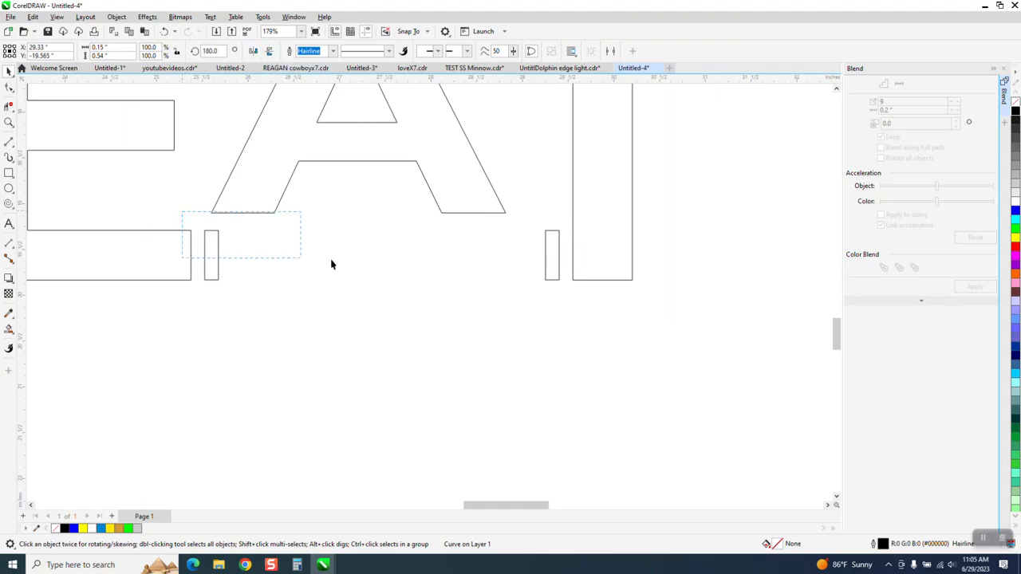
pyautogui.moveTo(582, 301); pyautogui.dragTo(583, 299)
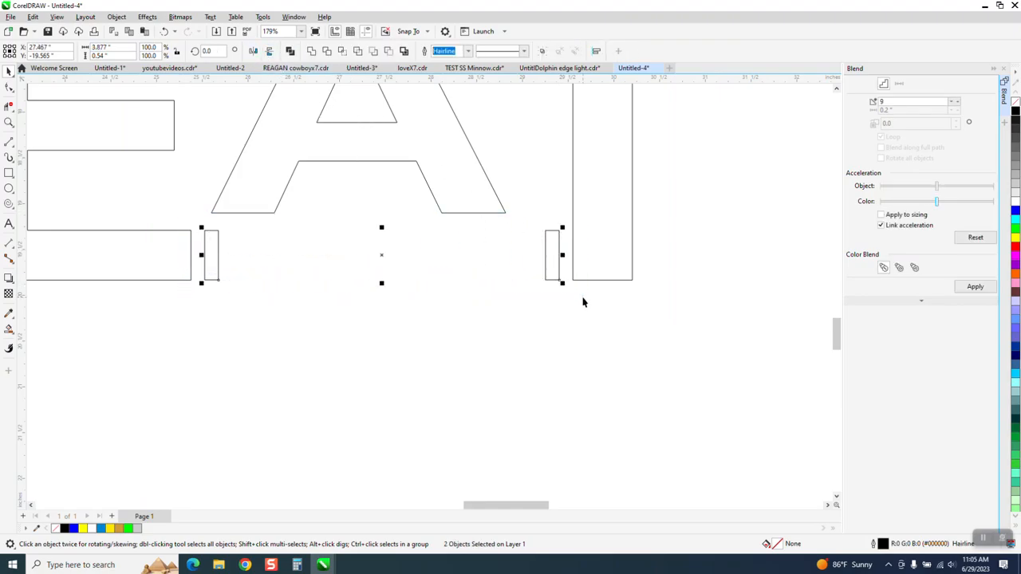
pyautogui.click(975, 287)
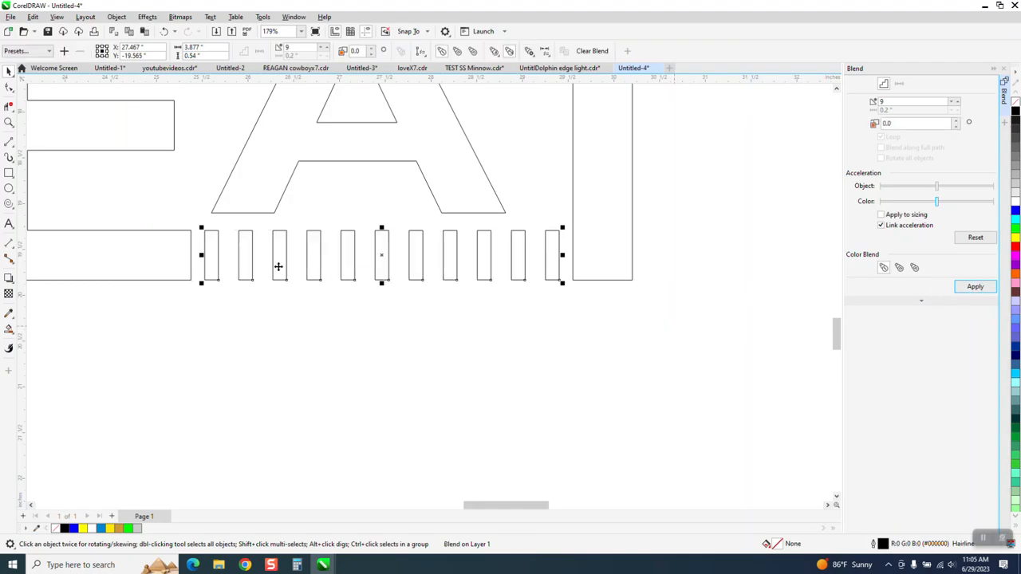
pyautogui.click(163, 31)
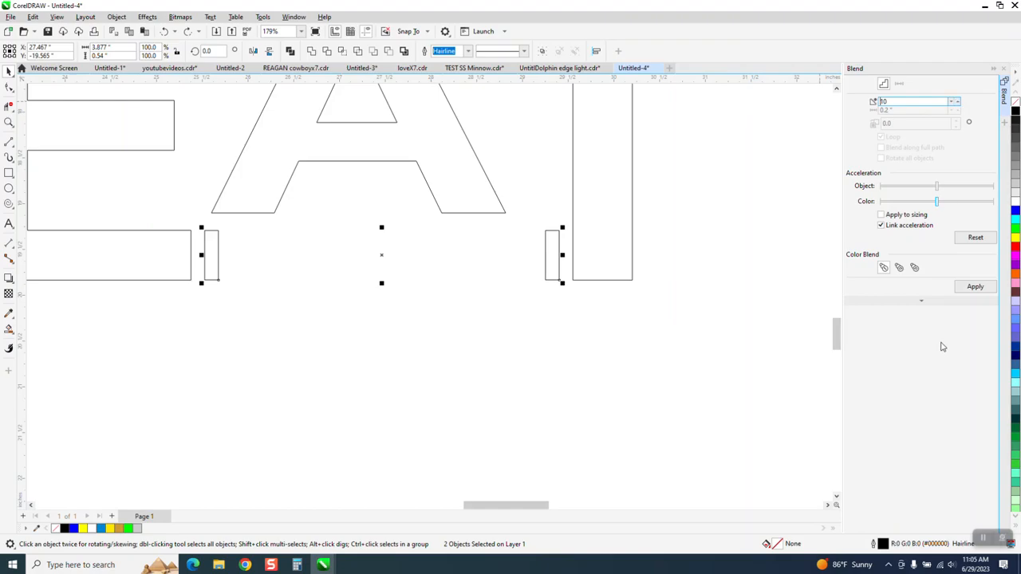
pyautogui.click(974, 288)
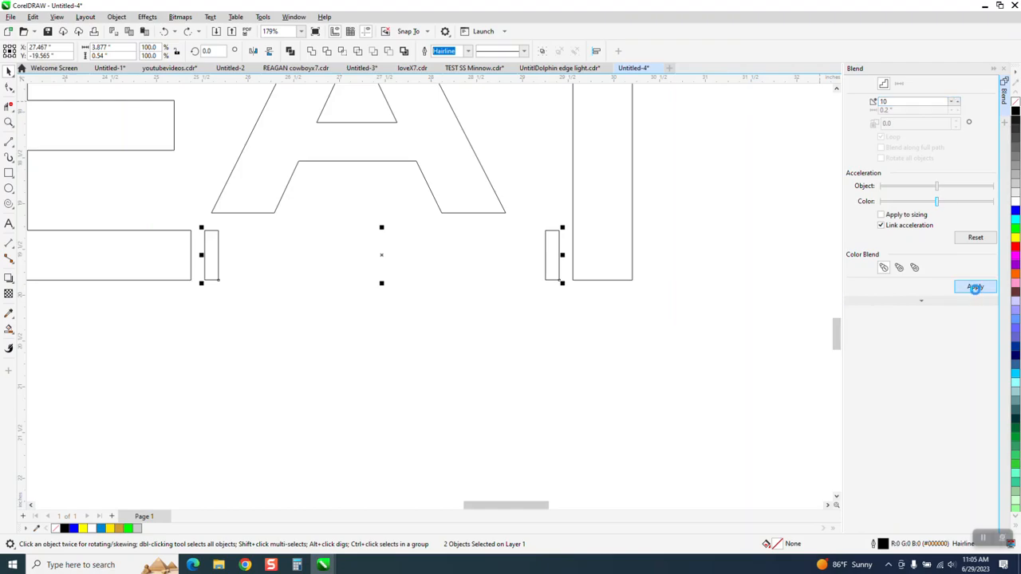
pyautogui.click(166, 32)
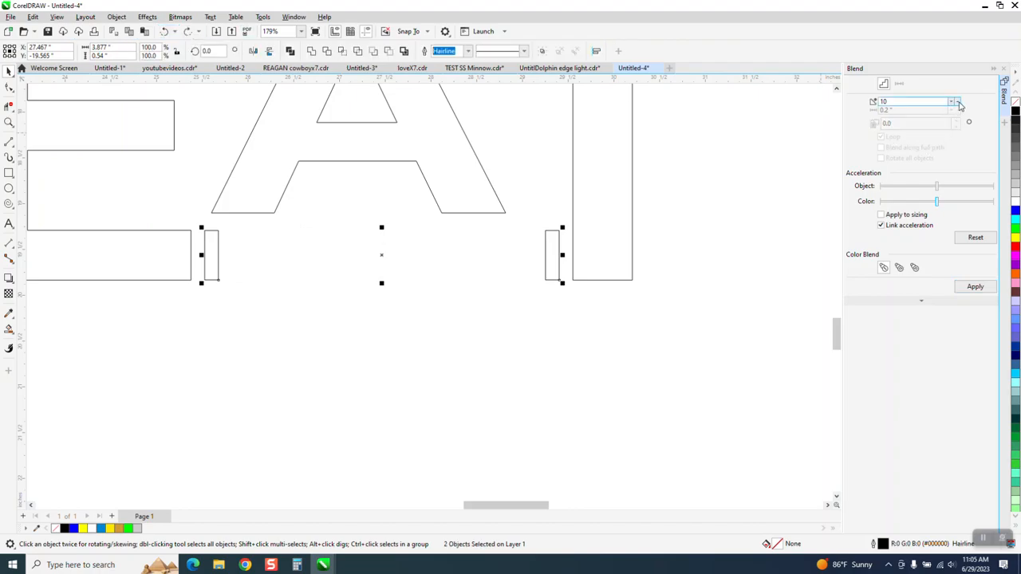
# - Blend the two outlined bars with 11 steps to fill the gap between the E and the T
pyautogui.click(974, 286)
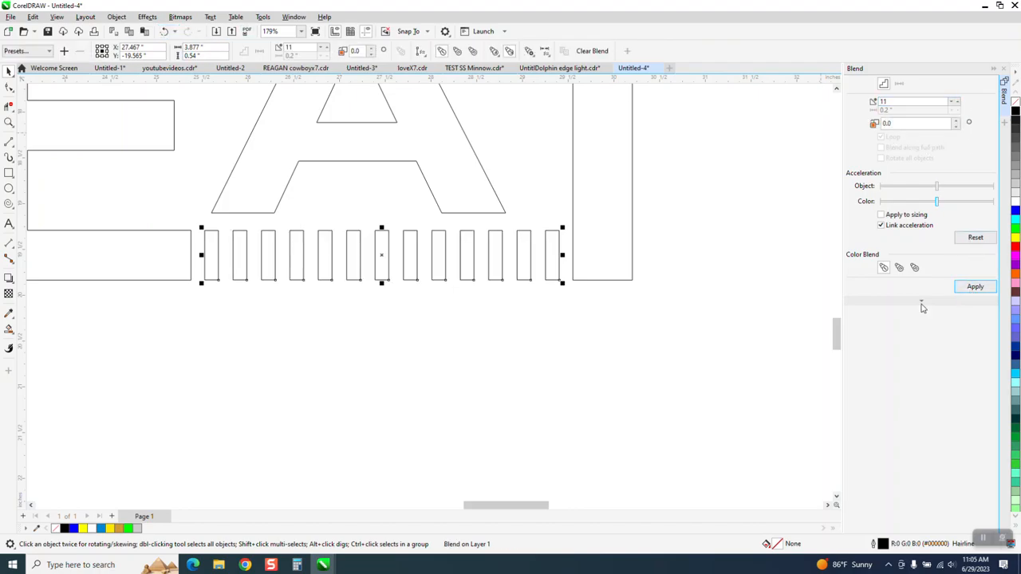
pyautogui.scroll(-2, 319, 271)
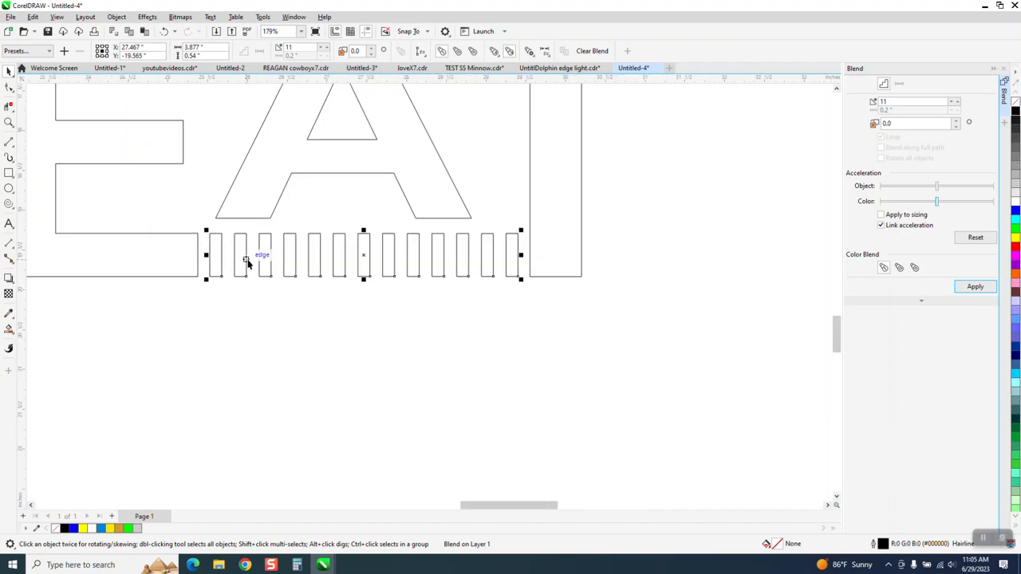
pyautogui.scroll(-3, 378, 296)
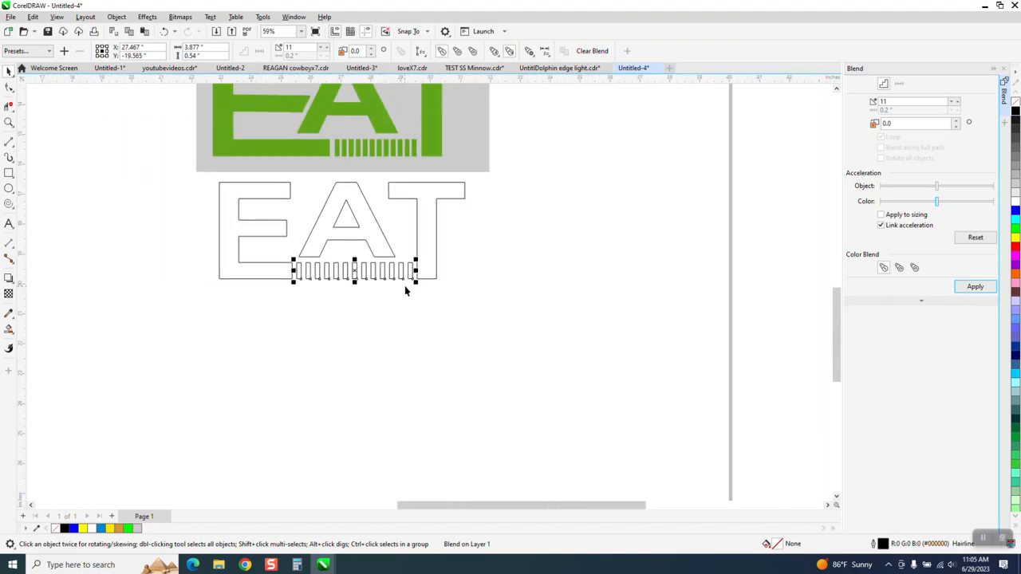
pyautogui.scroll(-1, 412, 233)
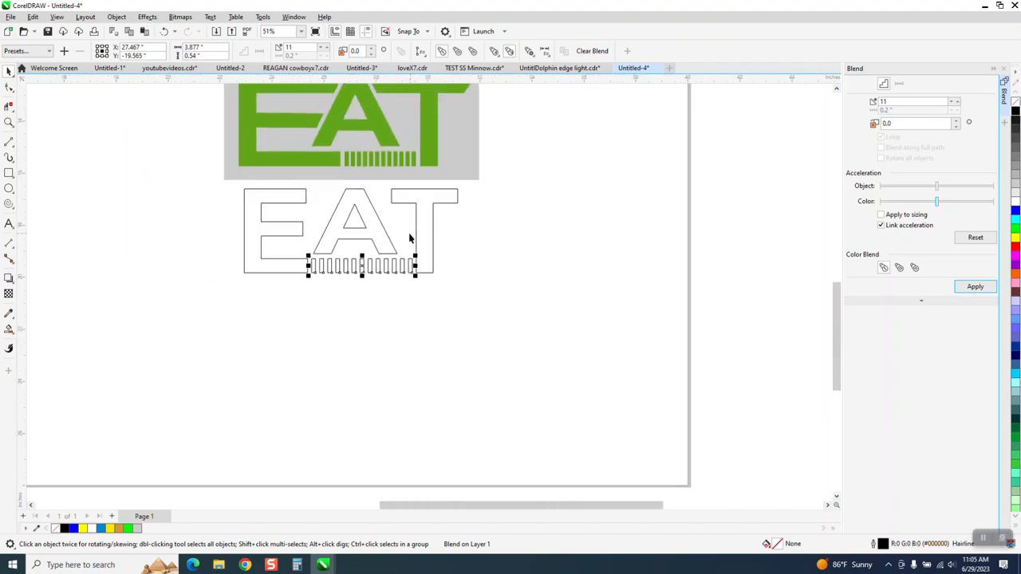
pyautogui.scroll(-1, 406, 215)
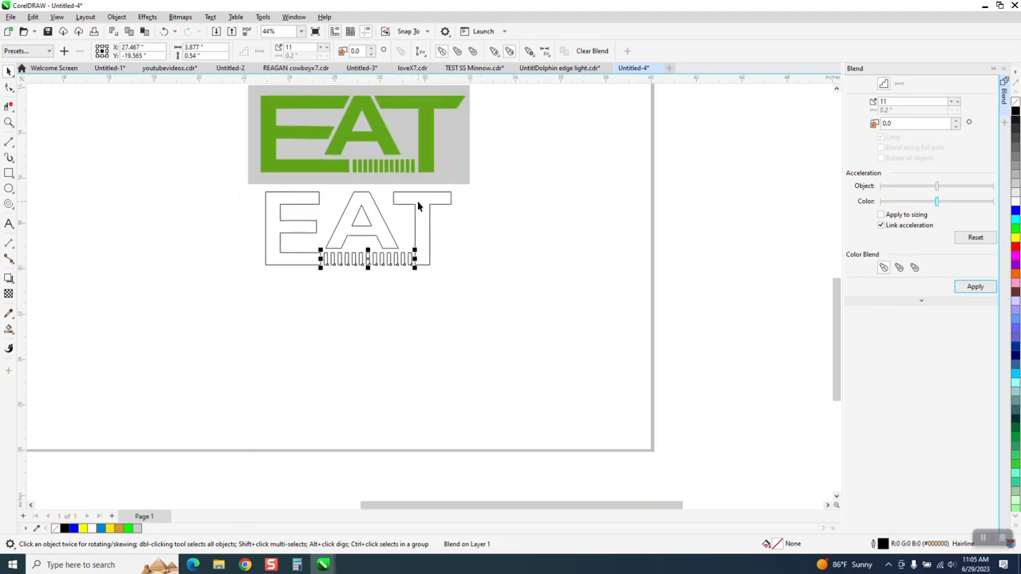
# - Extend the E's middle and top arms horizontally until their lower end corners meet the A's slanted edge
pyautogui.click(9, 121)
pyautogui.moveTo(274, 174); pyautogui.dragTo(542, 278)
pyautogui.scroll(-6, 542, 279)
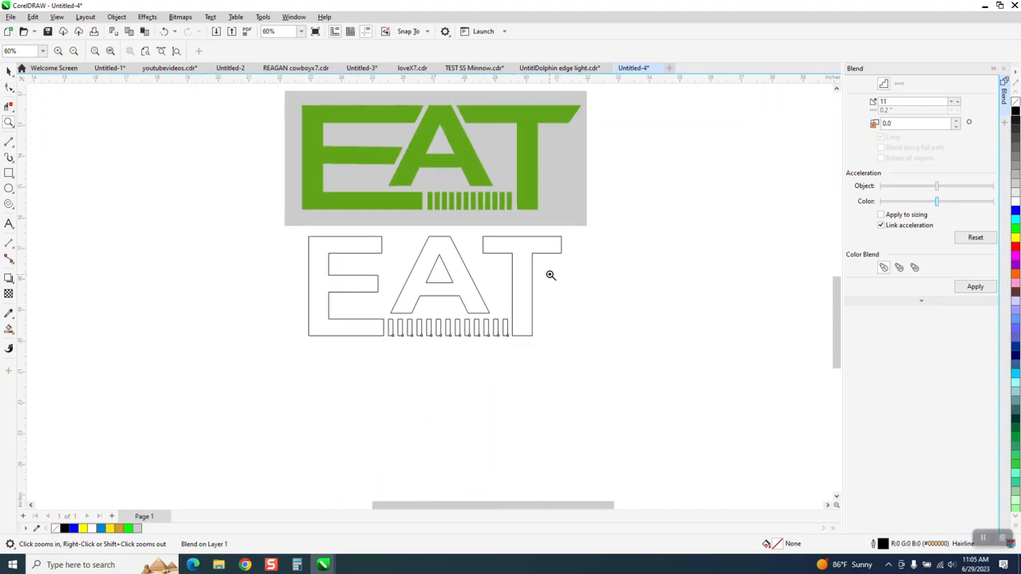
pyautogui.moveTo(353, 95); pyautogui.dragTo(647, 358)
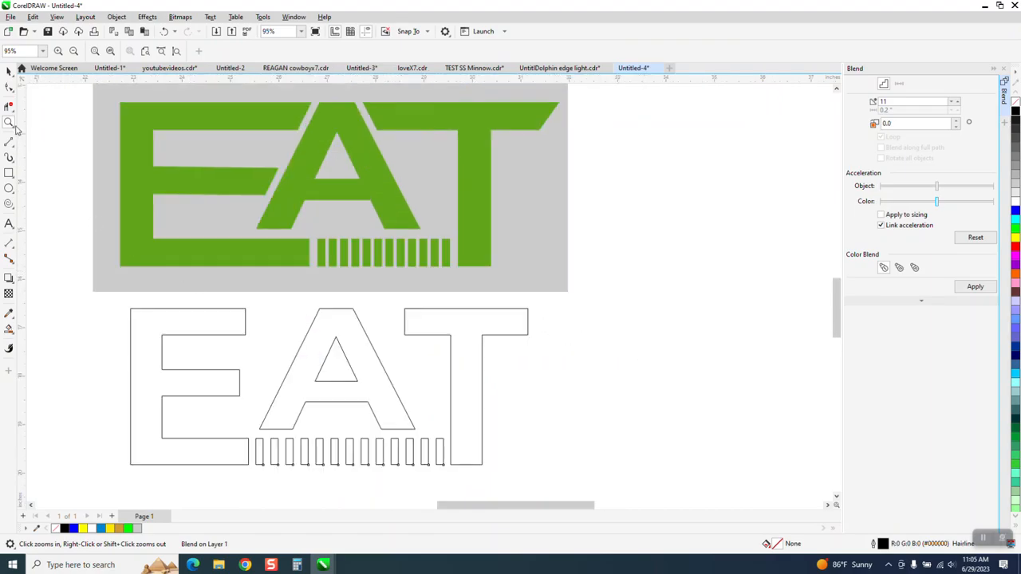
pyautogui.click(9, 86)
pyautogui.click(239, 374)
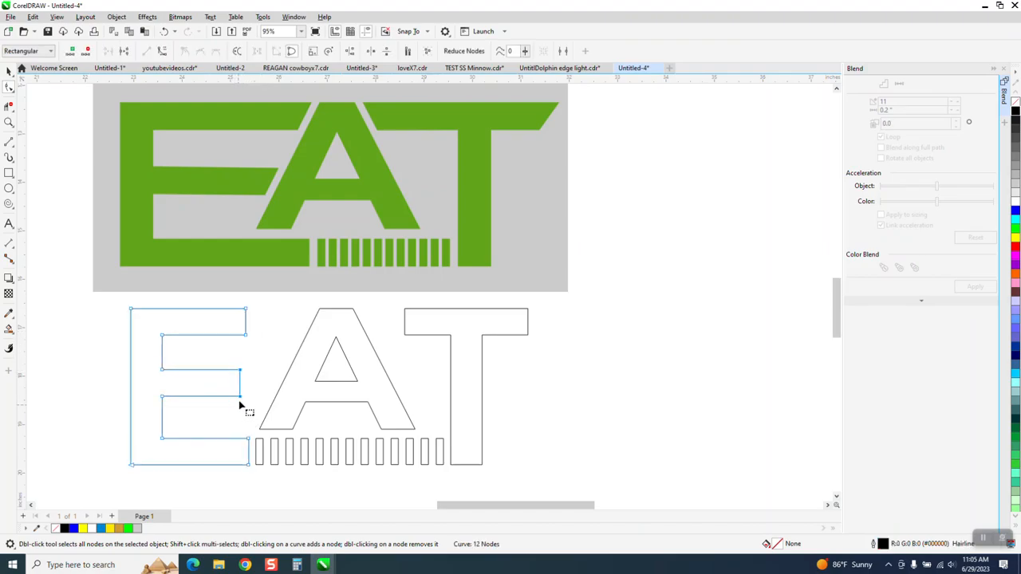
pyautogui.moveTo(240, 401); pyautogui.dragTo(277, 402)
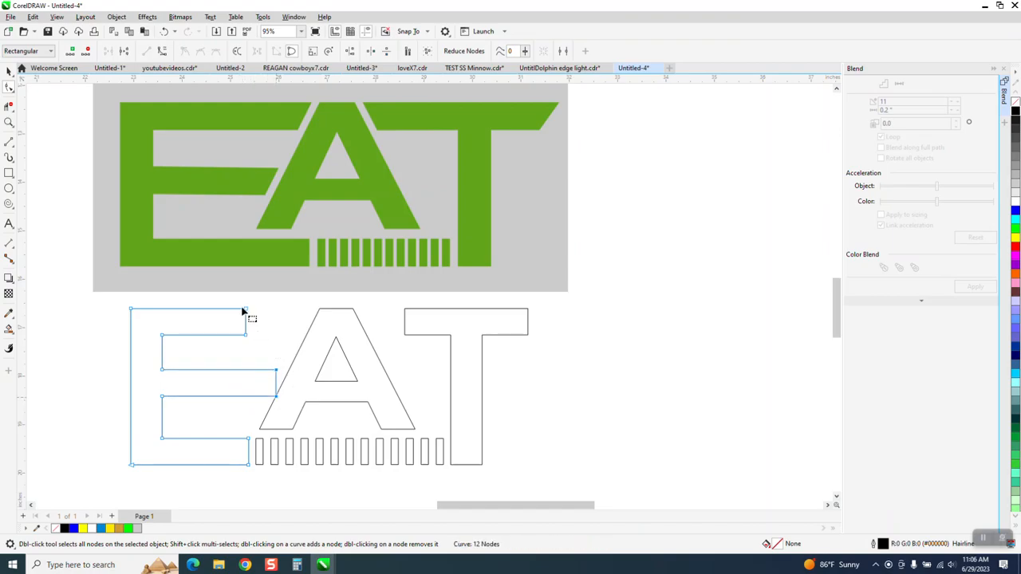
pyautogui.moveTo(249, 337); pyautogui.dragTo(310, 341)
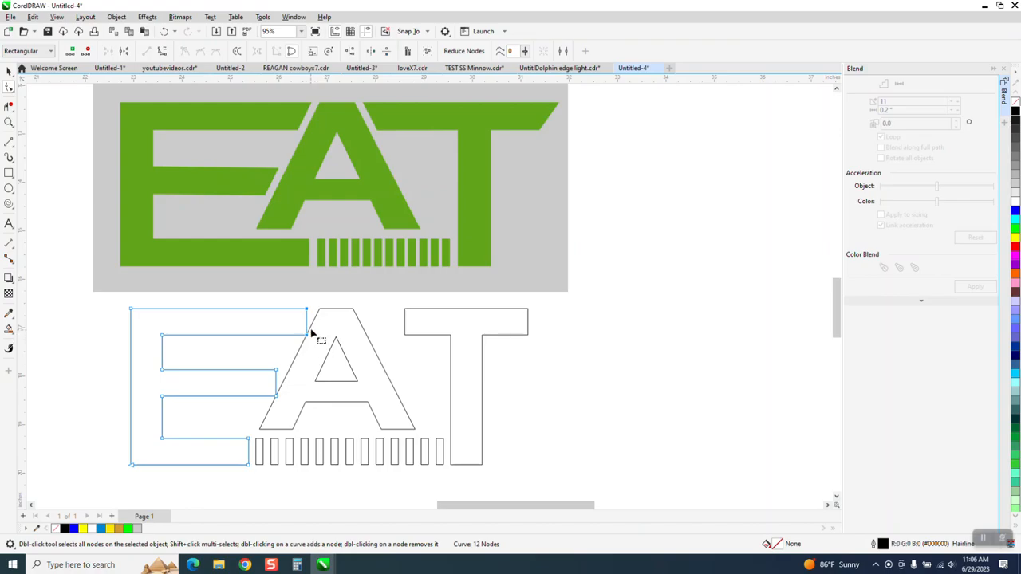
# - Move the upper end nodes of the E's top and middle arms onto the A's slanted edge to angle both ends
pyautogui.click(8, 123)
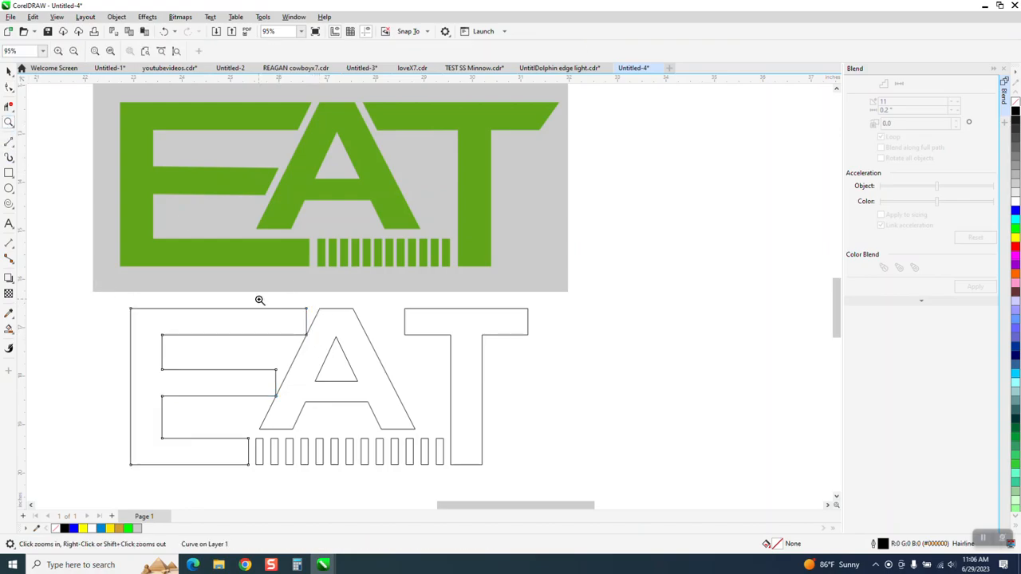
pyautogui.moveTo(391, 426); pyautogui.dragTo(391, 426)
pyautogui.click(9, 87)
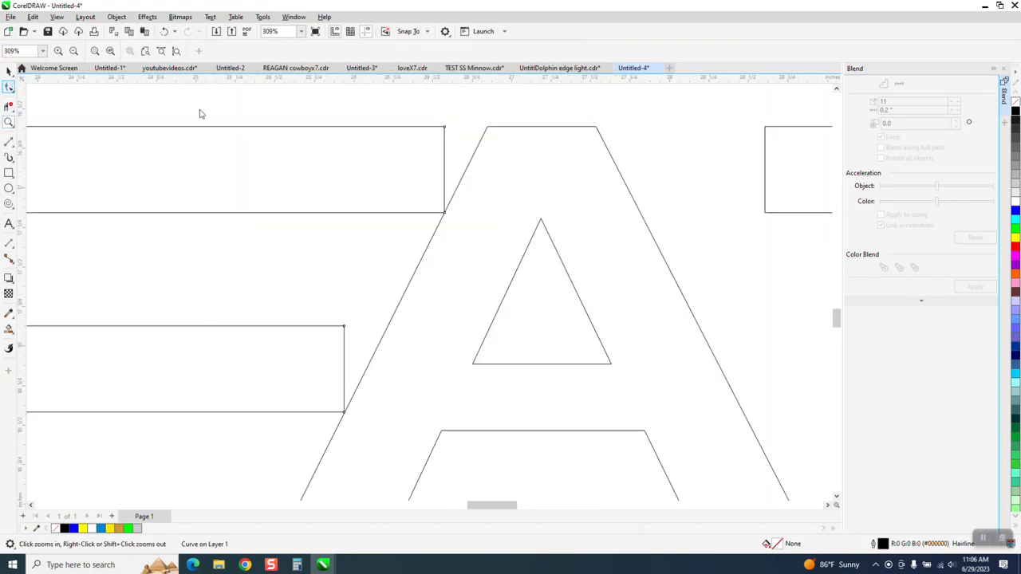
pyautogui.moveTo(445, 128); pyautogui.dragTo(487, 127)
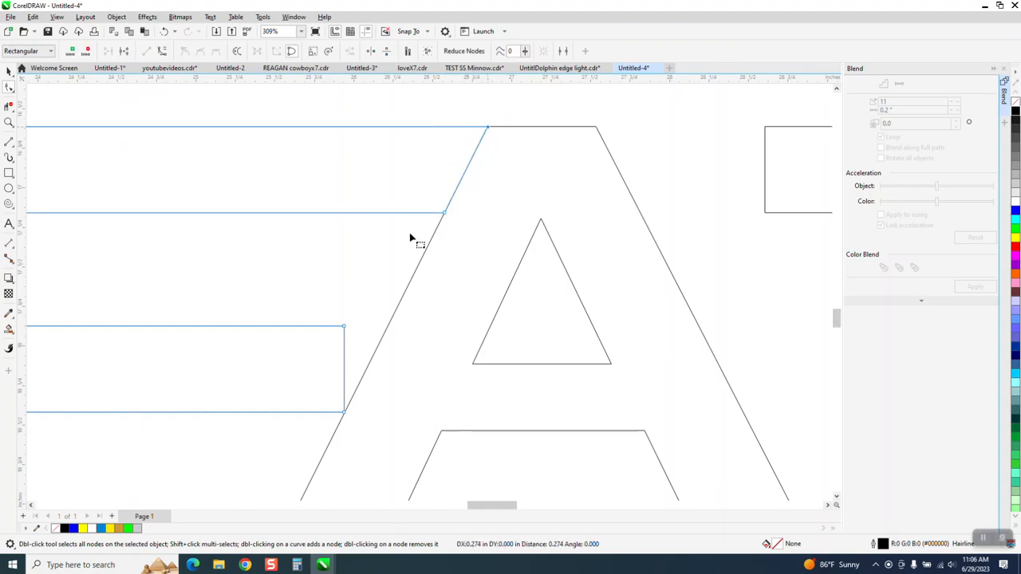
pyautogui.moveTo(345, 327); pyautogui.dragTo(389, 326)
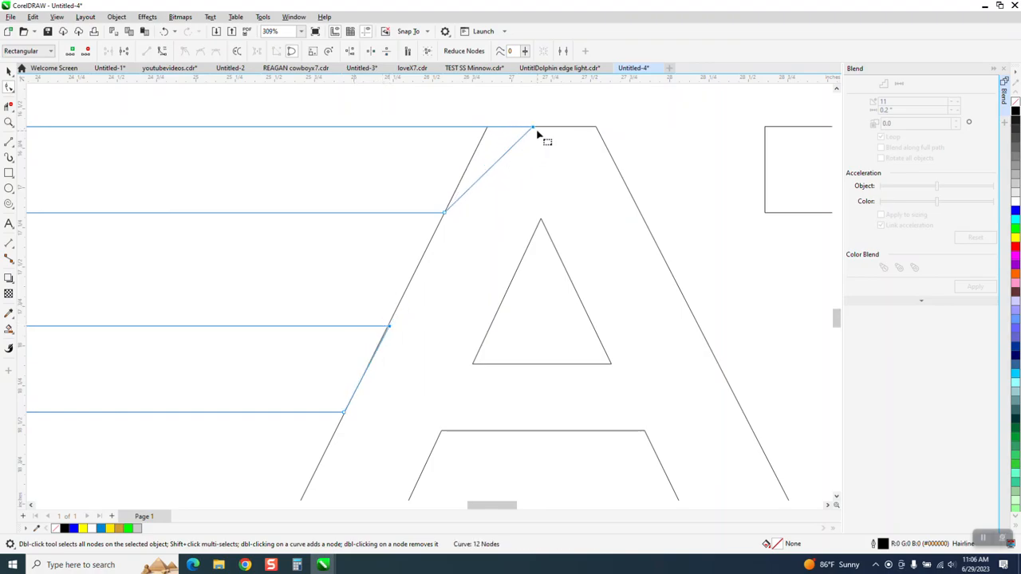
pyautogui.moveTo(533, 128); pyautogui.dragTo(487, 128)
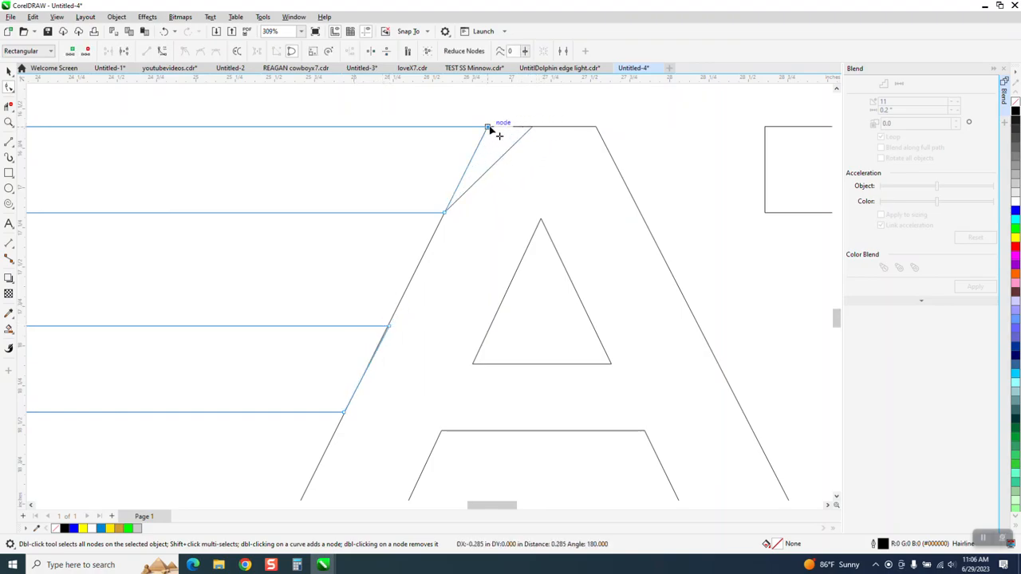
pyautogui.scroll(-2, 434, 143)
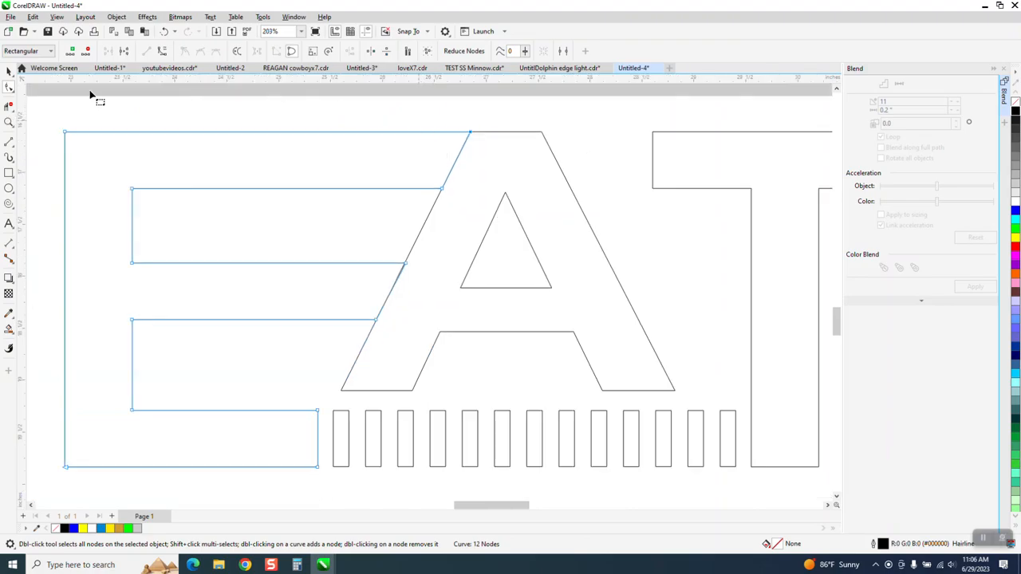
# - Nudge the angled ends of the E's top and middle arms 0.15 inch away from the A
pyautogui.moveTo(392, 109); pyautogui.dragTo(498, 223)
pyautogui.press('Left')
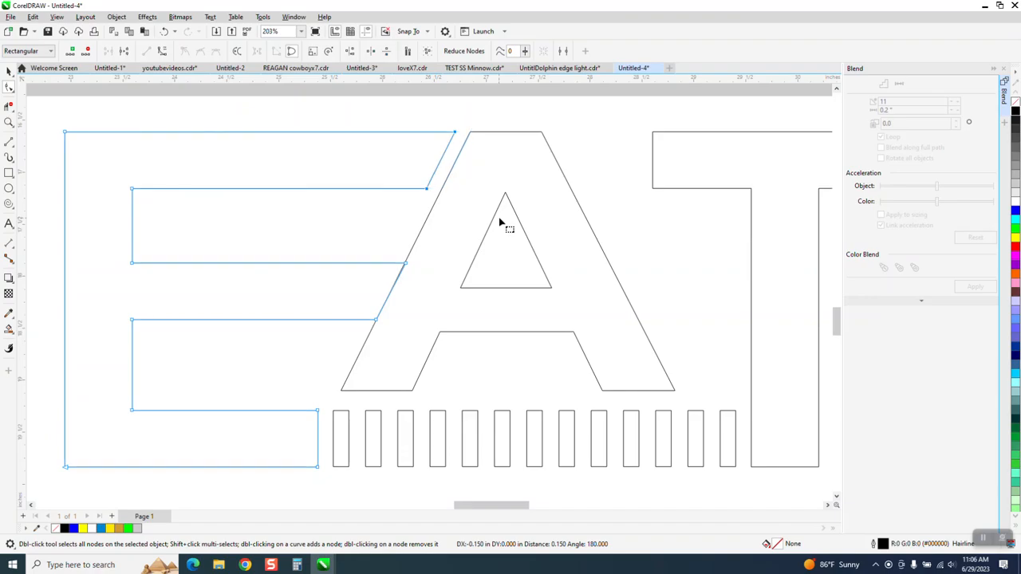
pyautogui.moveTo(297, 249); pyautogui.dragTo(414, 343)
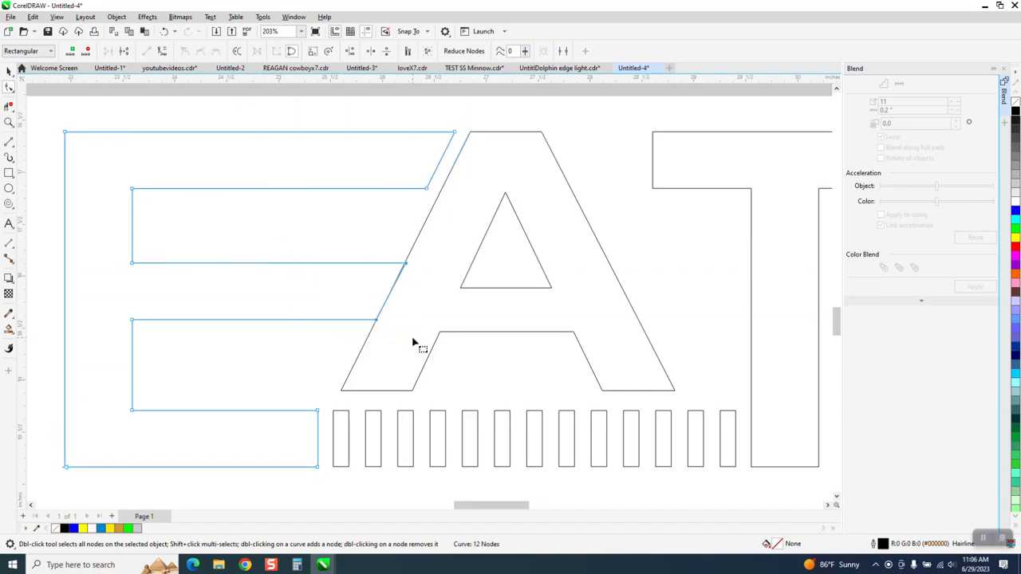
pyautogui.press('Left')
pyautogui.scroll(-2, 363, 339)
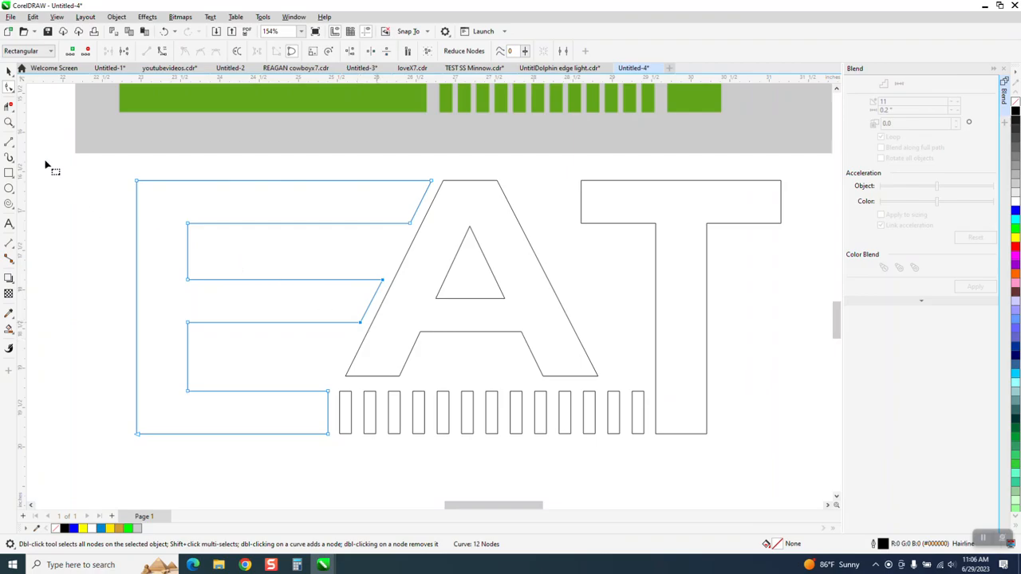
# - Extend the T's left arm onto the A's slanted edge, matching its angle, and nudge the angled end 0.15 inch away from the A
pyautogui.click(9, 123)
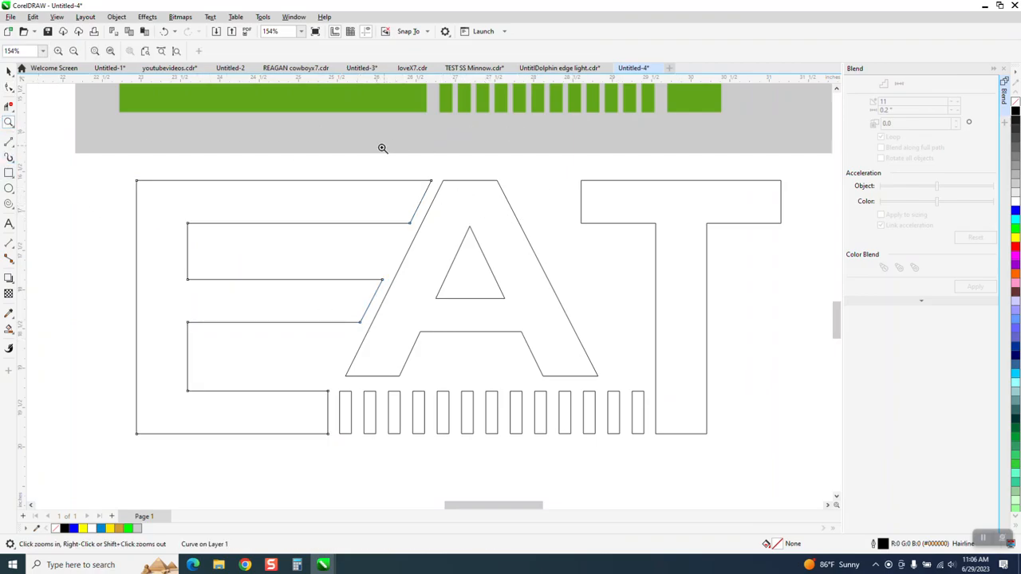
pyautogui.moveTo(382, 175); pyautogui.dragTo(669, 272)
pyautogui.click(8, 87)
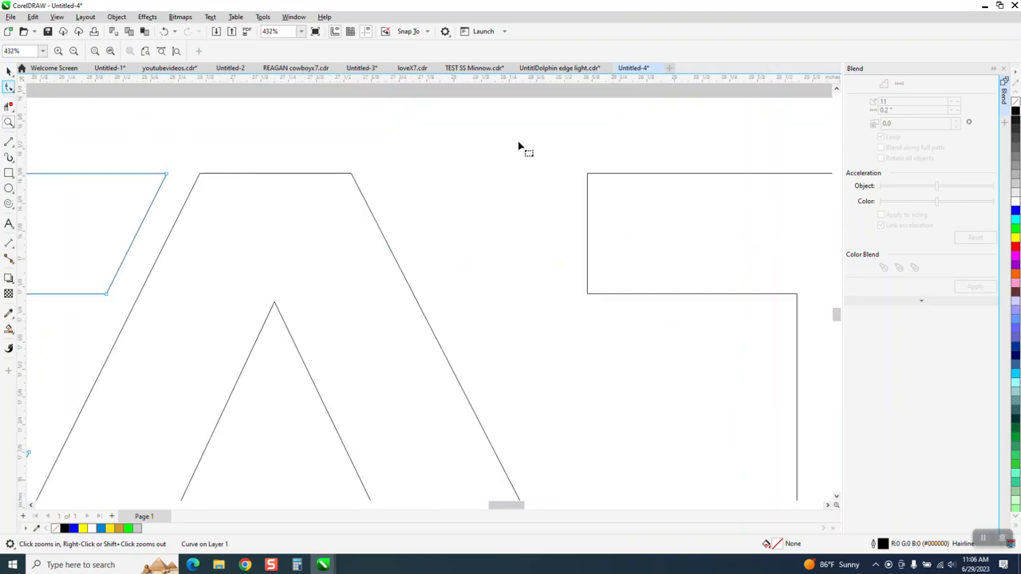
pyautogui.click(587, 174)
pyautogui.moveTo(570, 160); pyautogui.dragTo(414, 293)
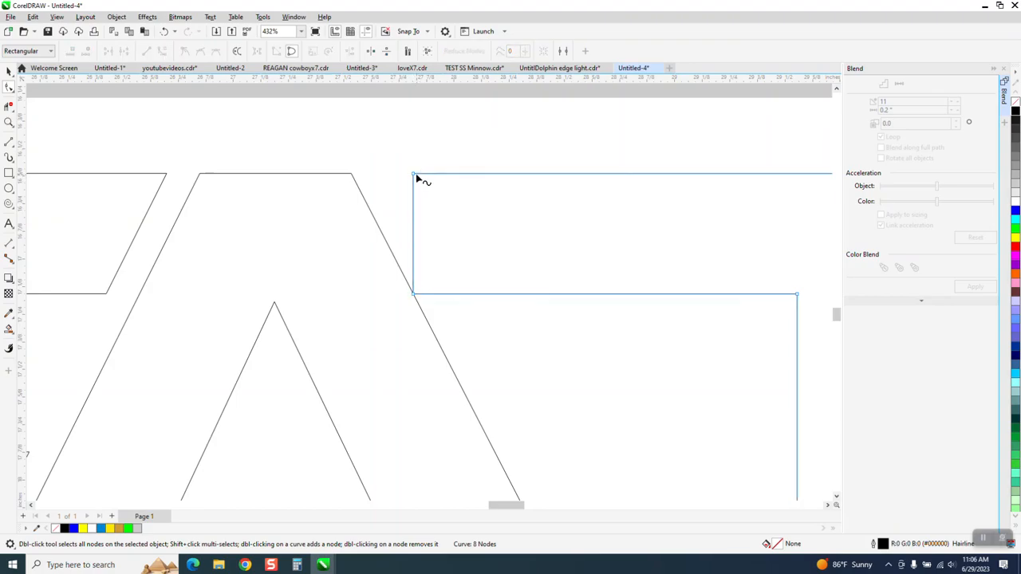
pyautogui.moveTo(414, 176); pyautogui.dragTo(351, 174)
pyautogui.press('Right')
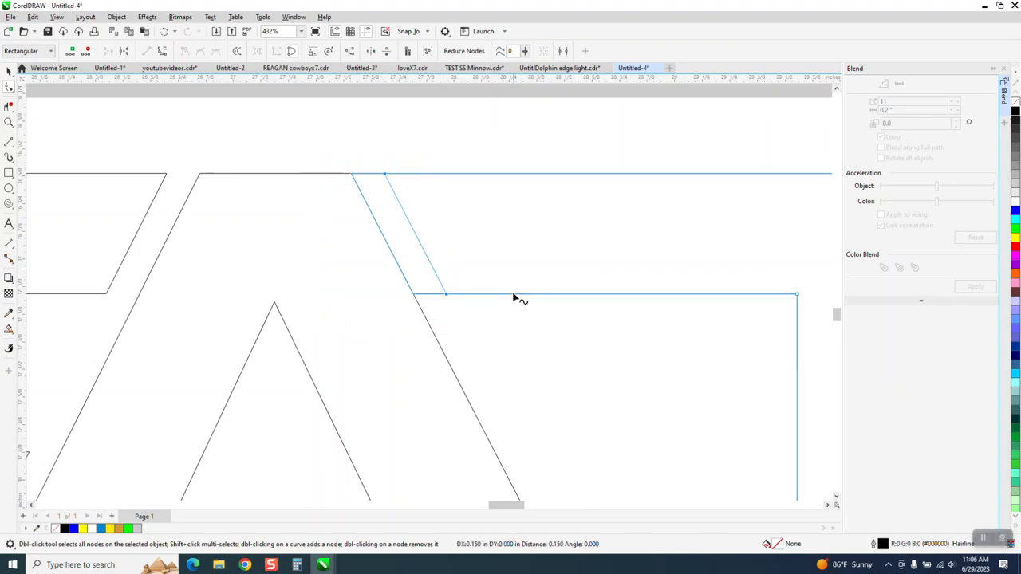
# - Place vertical guidelines through the upper and lower corners of the T's angled left end
pyautogui.scroll(-5, 493, 285)
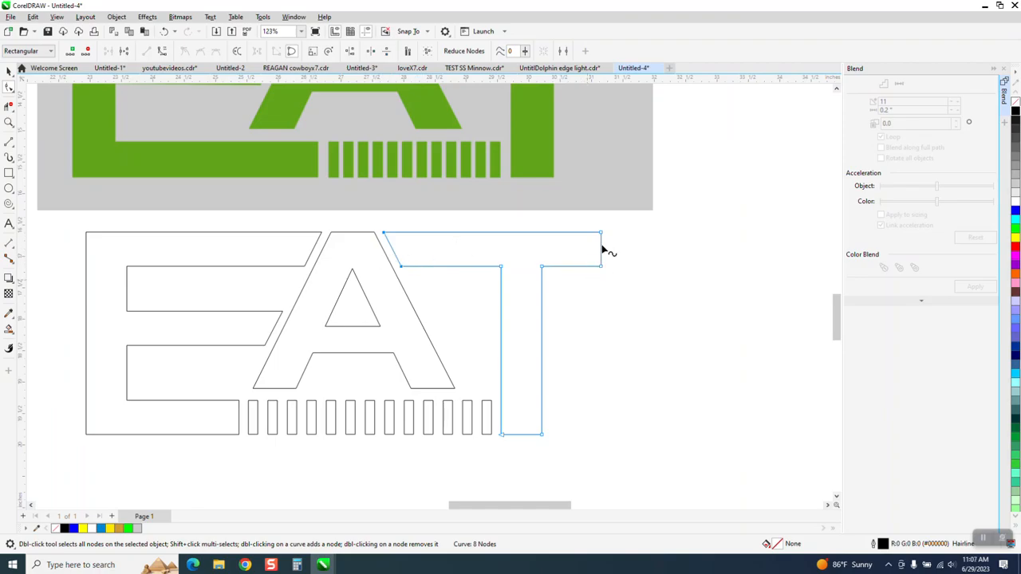
pyautogui.click(8, 121)
pyautogui.moveTo(334, 200); pyautogui.dragTo(453, 303)
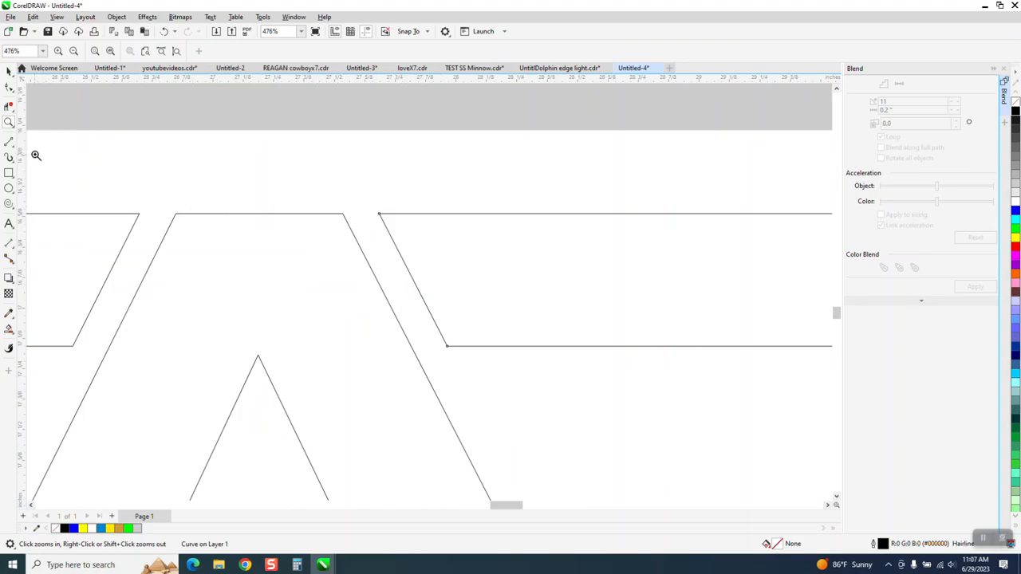
pyautogui.moveTo(22, 154); pyautogui.dragTo(35, 169)
pyautogui.moveTo(380, 213); pyautogui.dragTo(379, 214)
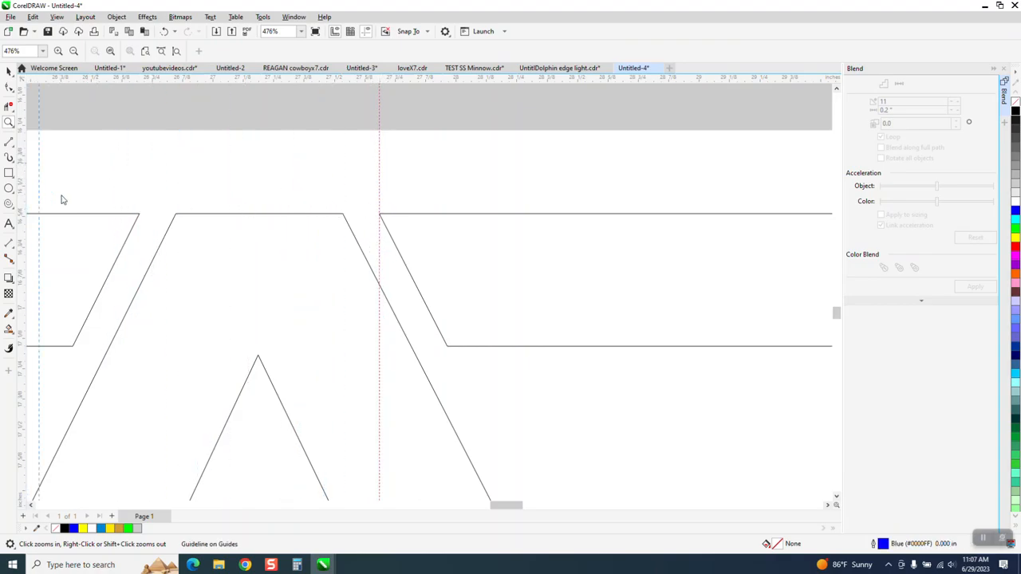
pyautogui.moveTo(449, 353); pyautogui.dragTo(448, 346)
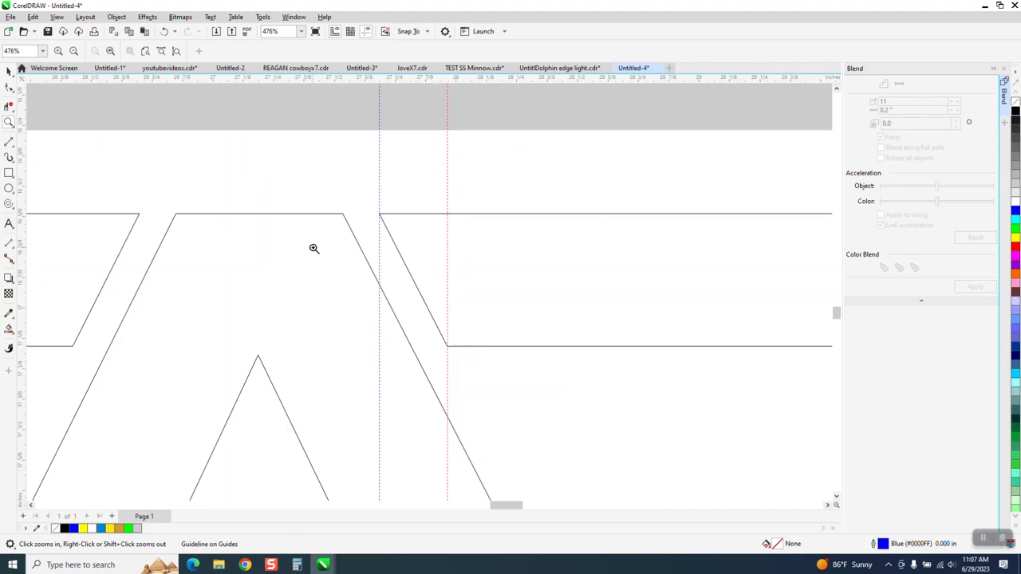
# - Turn on snapping to guidelines and measure the horizontal distance between the two guidelines
pyautogui.click(16, 253)
pyautogui.click(42, 242)
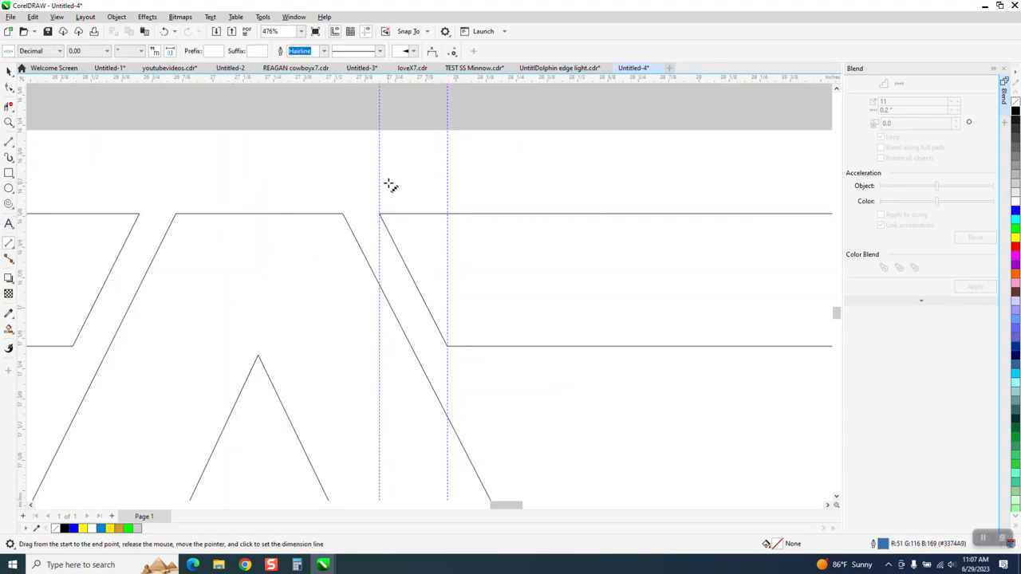
pyautogui.click(426, 33)
pyautogui.click(403, 81)
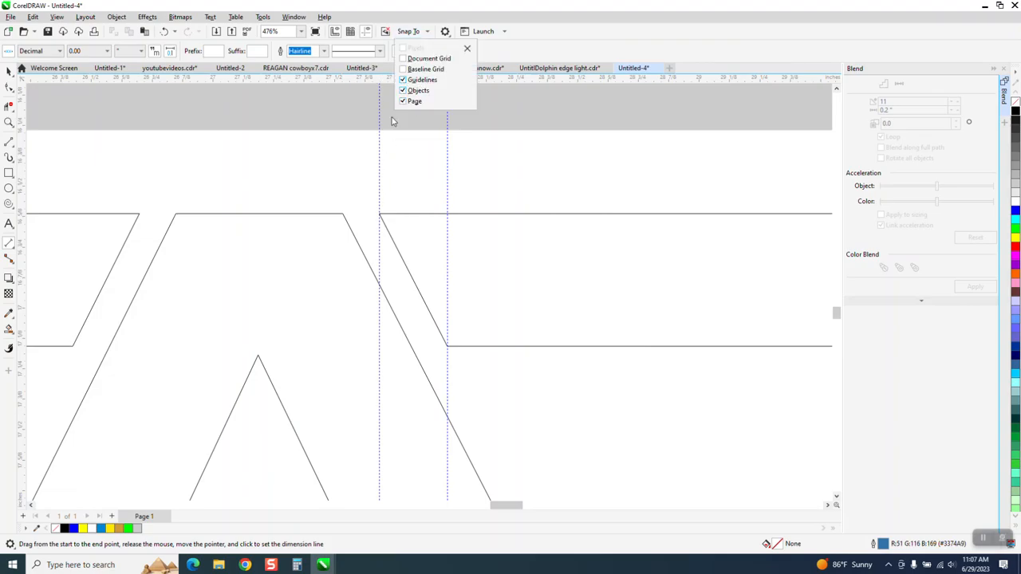
pyautogui.click(380, 180)
pyautogui.moveTo(380, 180); pyautogui.dragTo(445, 183)
pyautogui.click(439, 187)
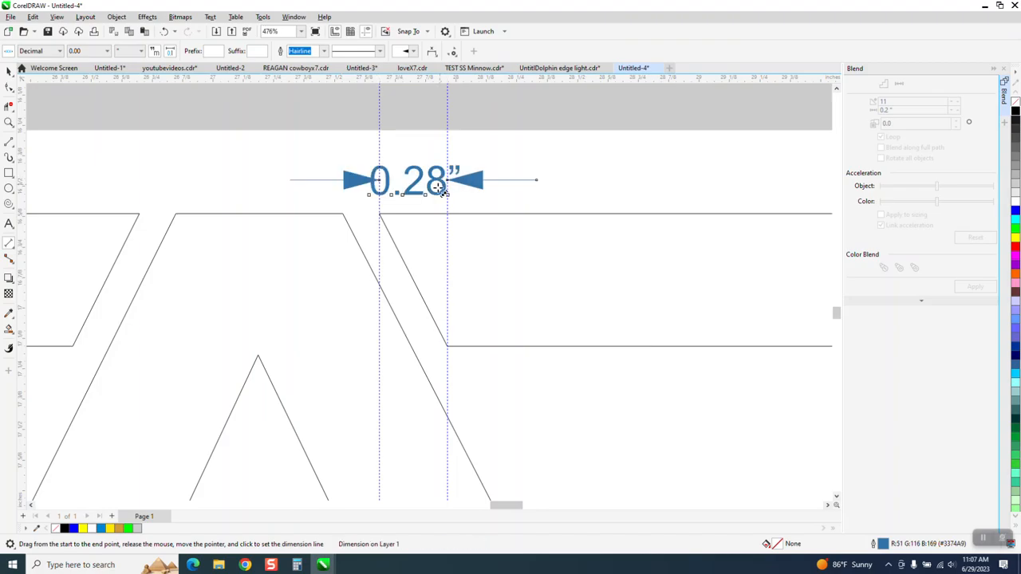
pyautogui.scroll(-6, 436, 186)
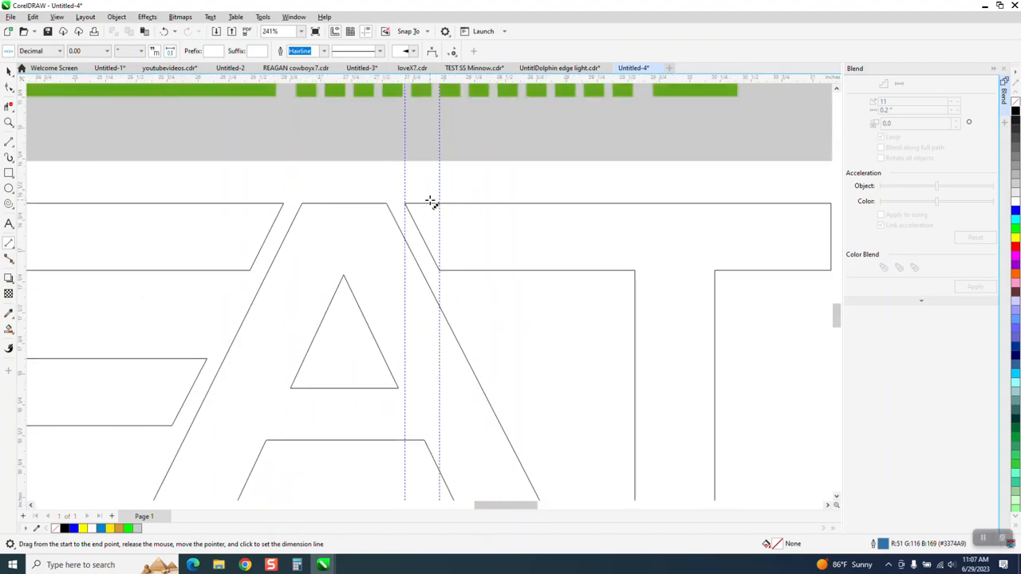
# - Set the nudge distance to 0.25 inch with nothing selected
pyautogui.click(9, 87)
pyautogui.click(639, 216)
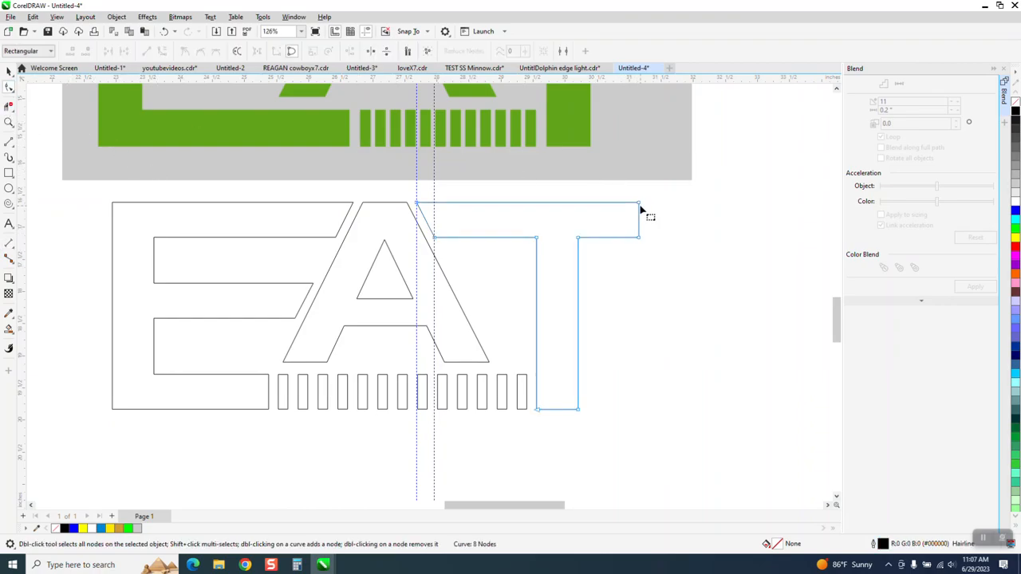
pyautogui.click(9, 71)
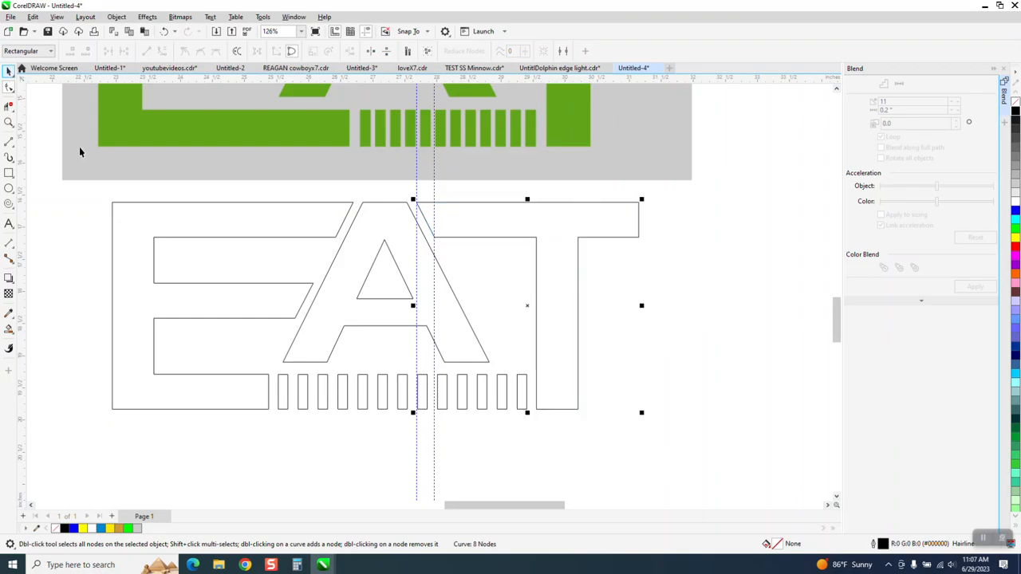
pyautogui.press('Escape')
pyautogui.click(375, 51)
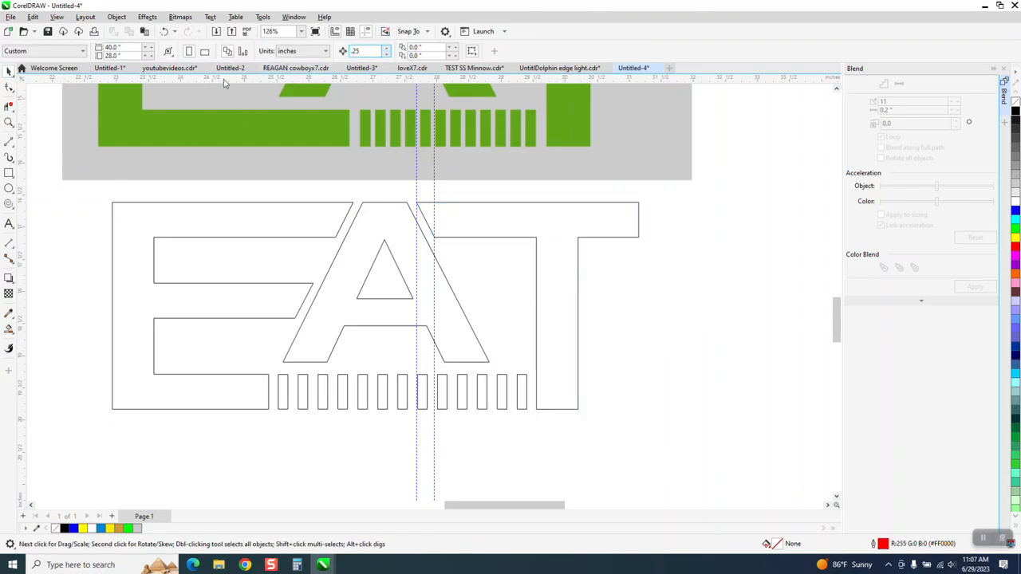
pyautogui.write('.25')
# - Nudge the upper corner of the T's right arm 0.25 inch outward to slant its end, and hide the guidelines
pyautogui.click(9, 87)
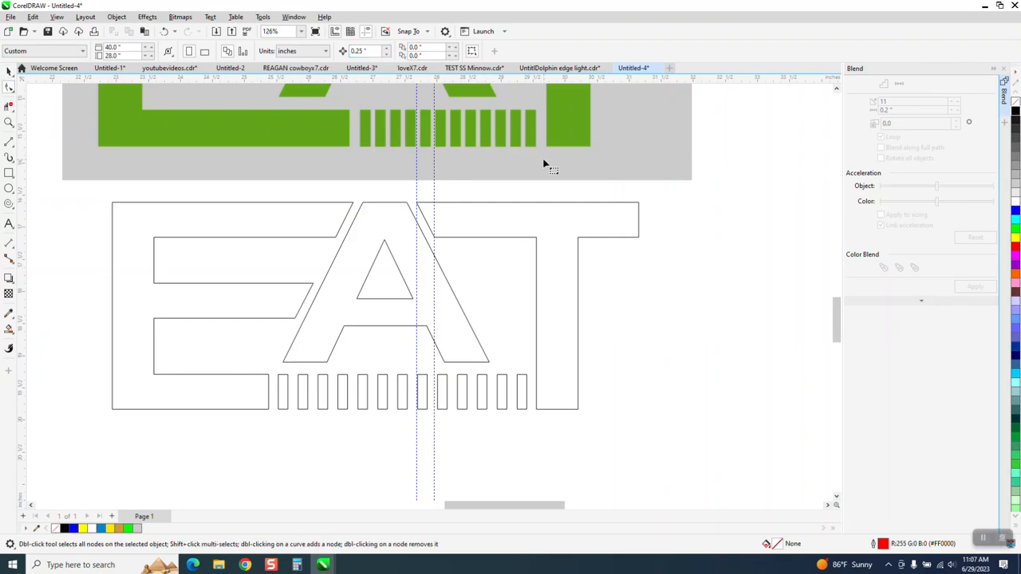
pyautogui.click(637, 208)
pyautogui.press('Right')
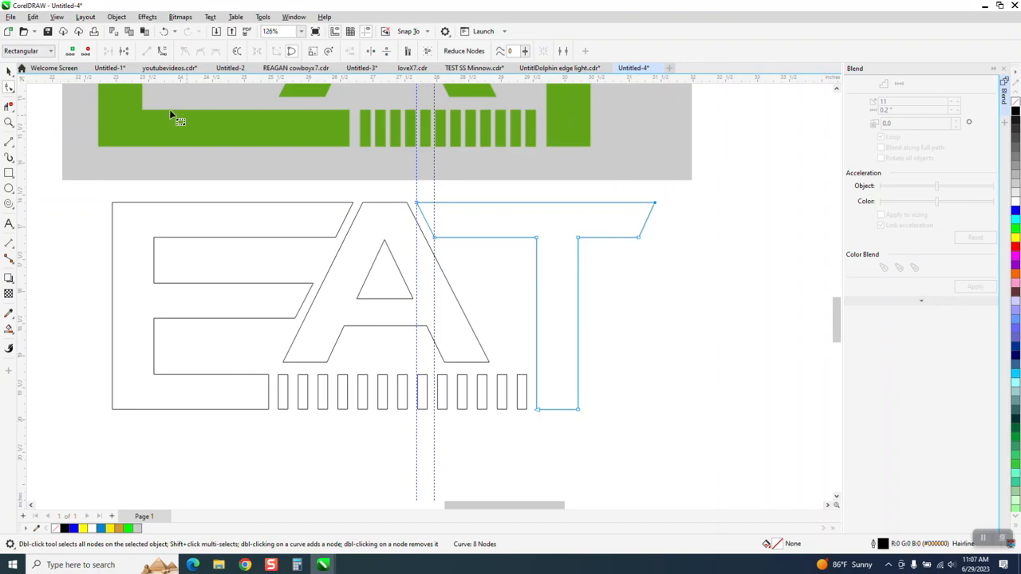
pyautogui.click(385, 32)
pyautogui.click(8, 70)
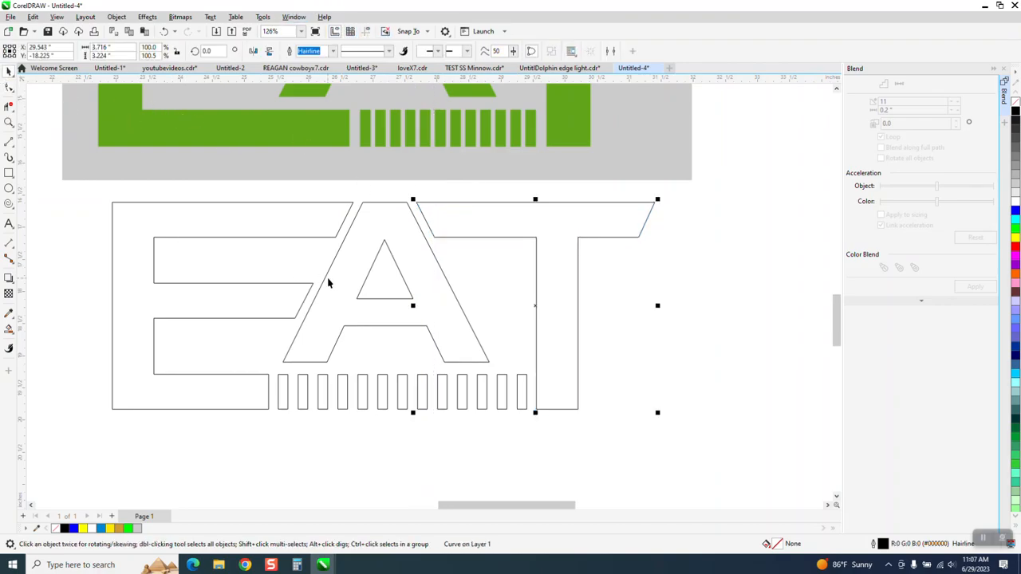
# - Sample the reference logo's green as the fill color and fill the E, A and T with it
pyautogui.scroll(-1, 327, 279)
pyautogui.moveTo(146, 203); pyautogui.dragTo(630, 403)
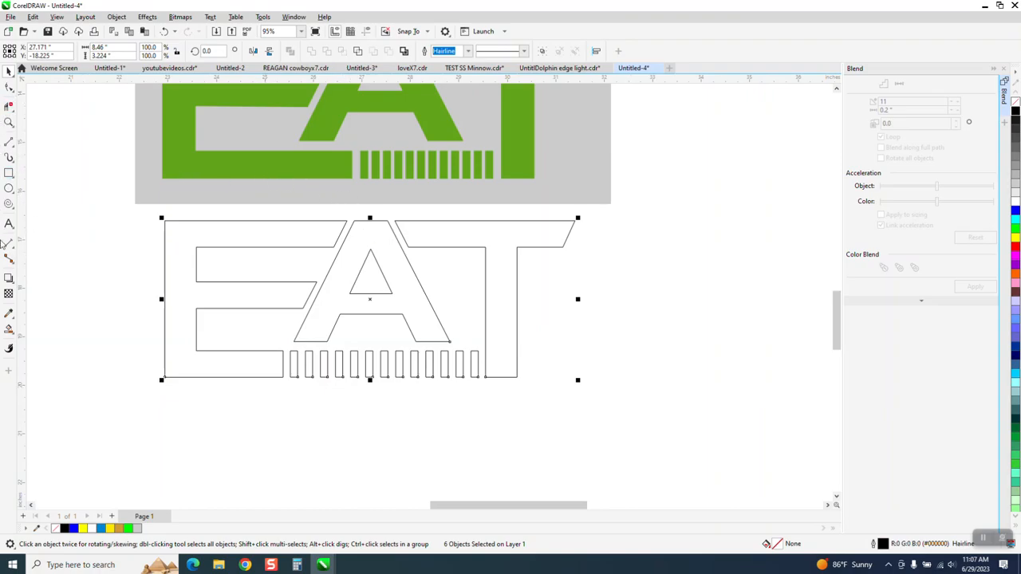
pyautogui.click(8, 328)
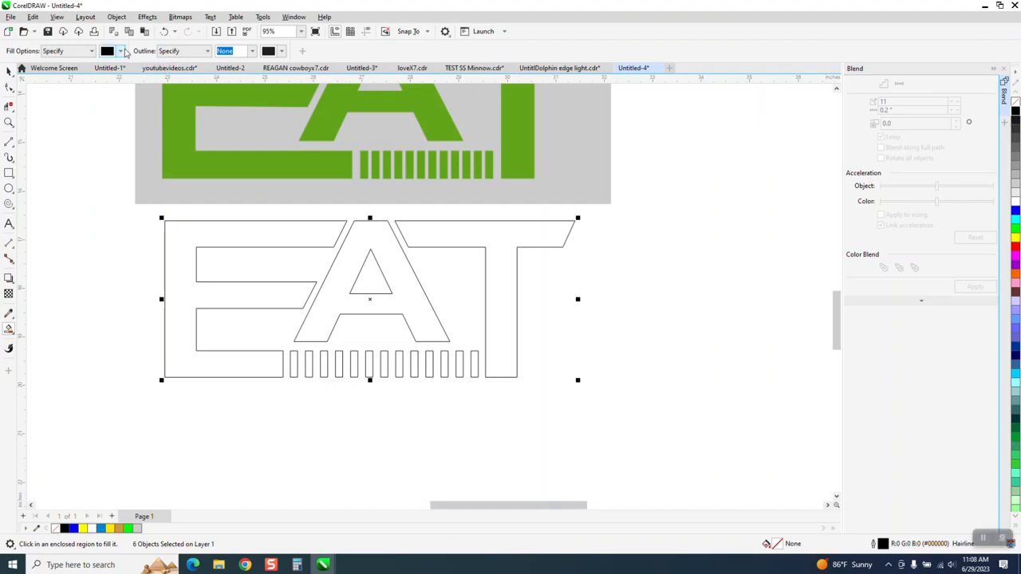
pyautogui.click(122, 51)
pyautogui.click(209, 224)
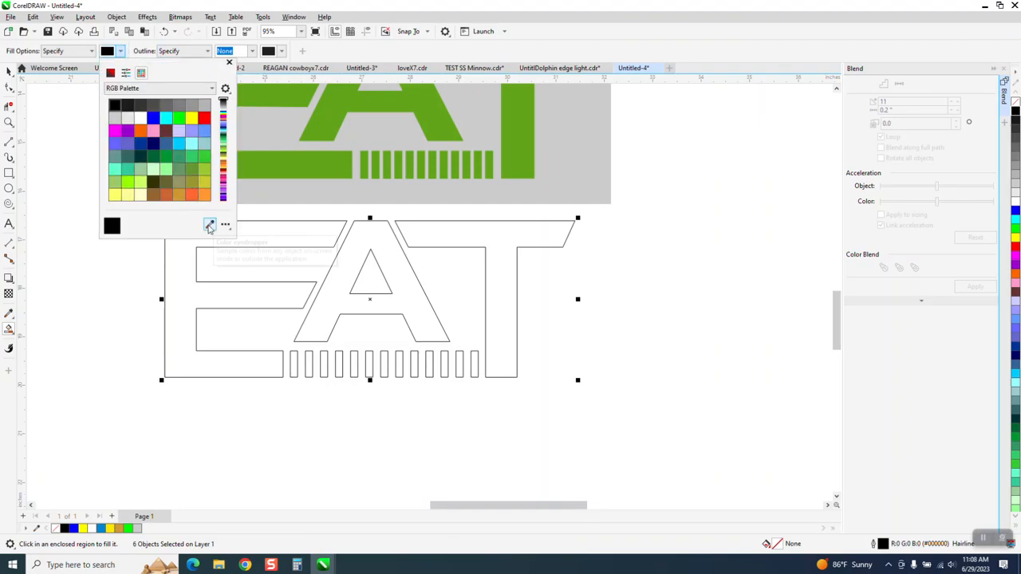
pyautogui.click(334, 129)
pyautogui.click(299, 231)
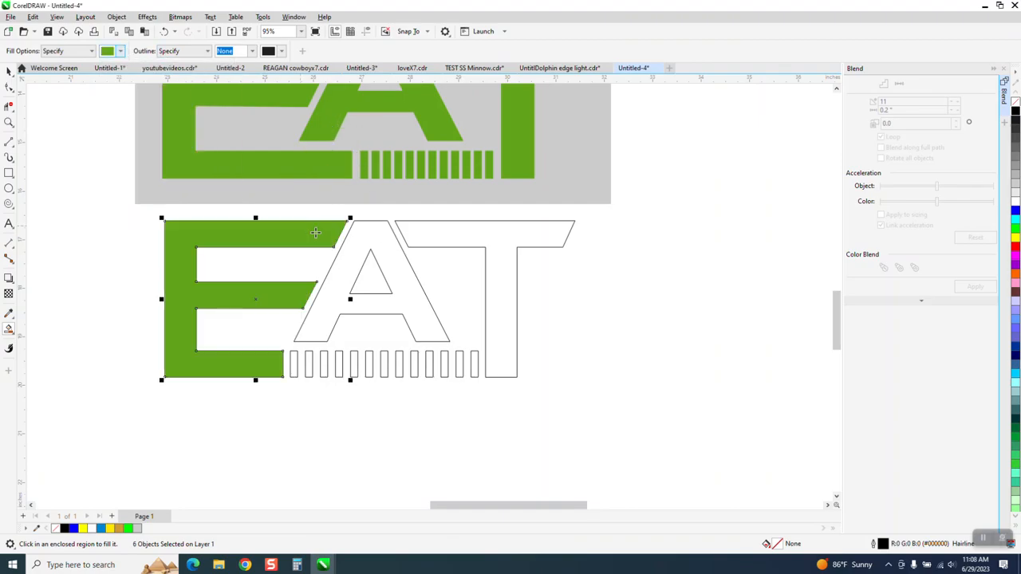
pyautogui.click(380, 232)
pyautogui.click(464, 240)
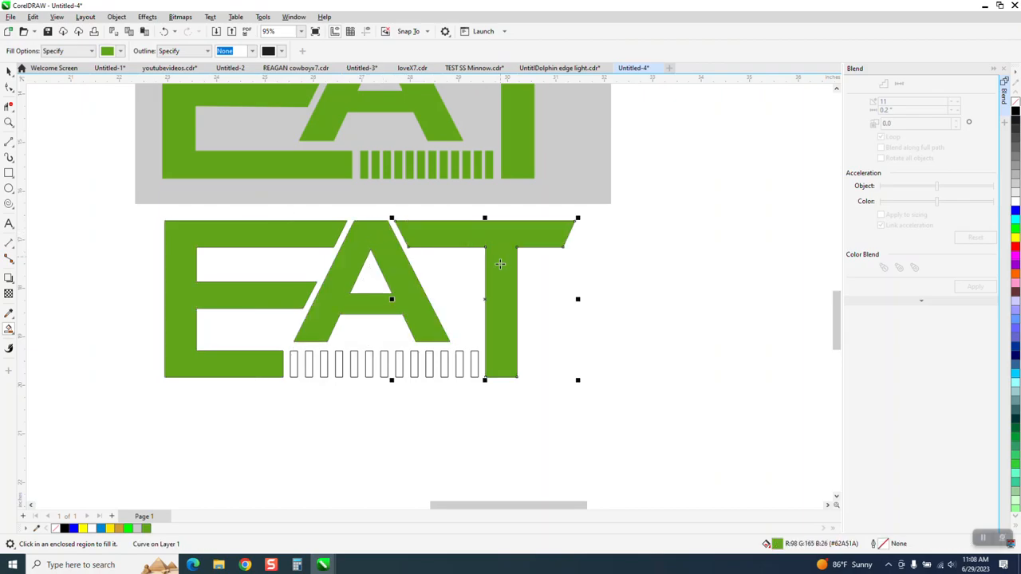
# - Fill all thirteen bars between the E and the T with the sampled green
pyautogui.click(474, 364)
pyautogui.click(459, 363)
pyautogui.click(444, 363)
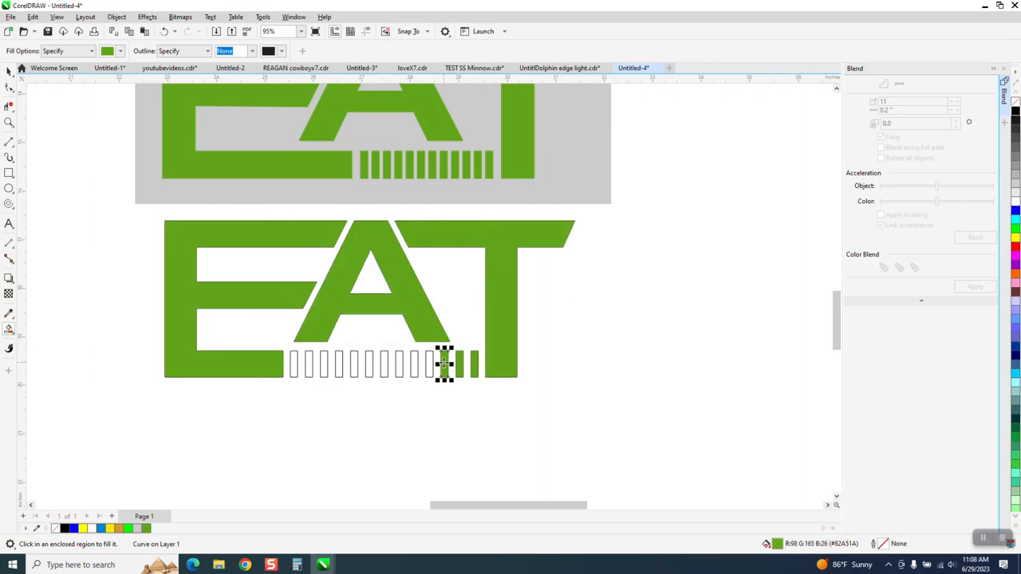
pyautogui.click(429, 364)
pyautogui.click(413, 364)
pyautogui.click(398, 364)
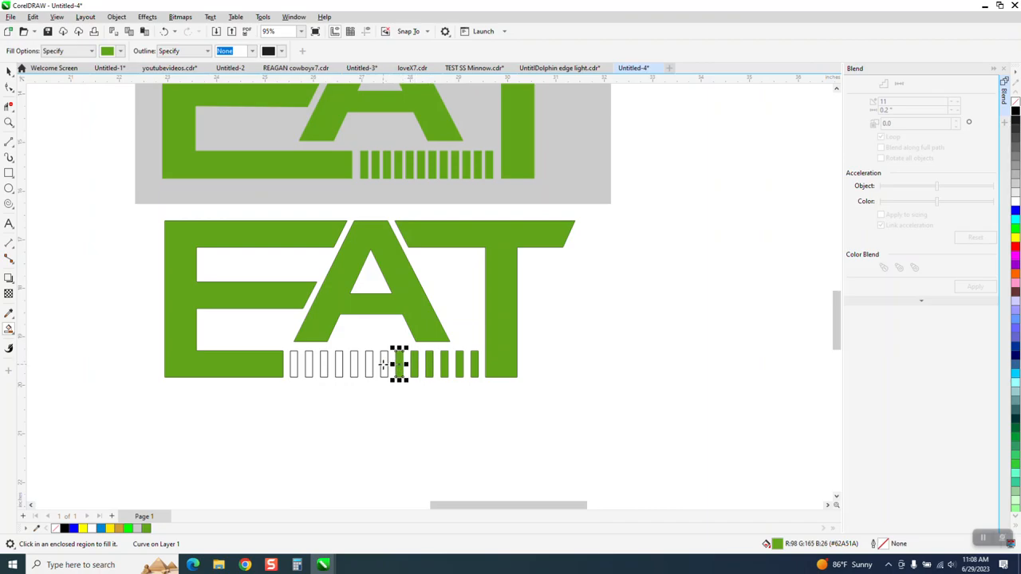
pyautogui.click(384, 364)
pyautogui.click(370, 364)
pyautogui.click(353, 363)
pyautogui.click(338, 363)
pyautogui.click(323, 363)
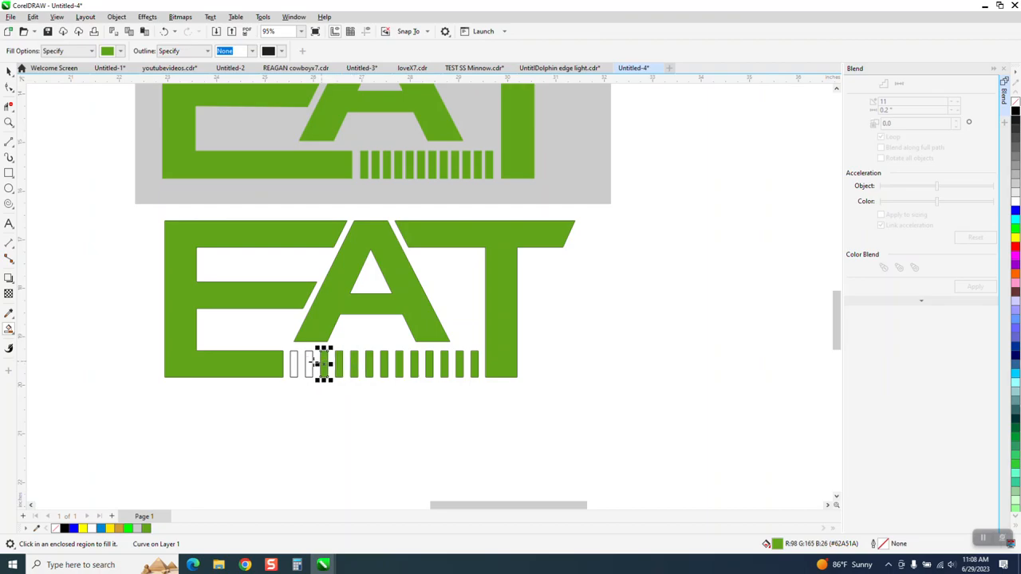
pyautogui.click(308, 363)
pyautogui.click(295, 363)
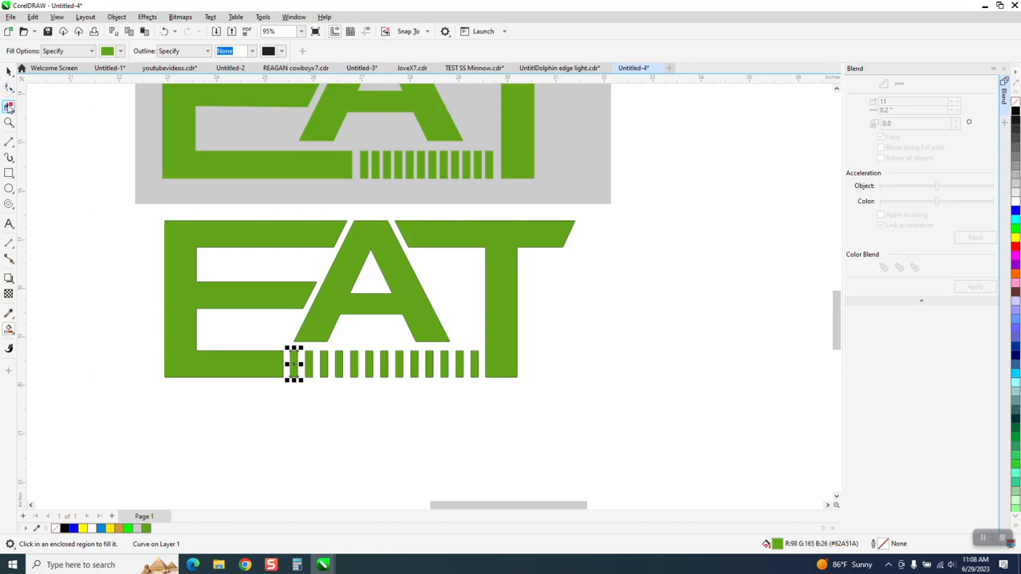
# - Compare the reference logo's edges and shapes with the finished green lettering and bars
pyautogui.click(9, 122)
pyautogui.moveTo(374, 193); pyautogui.dragTo(371, 189)
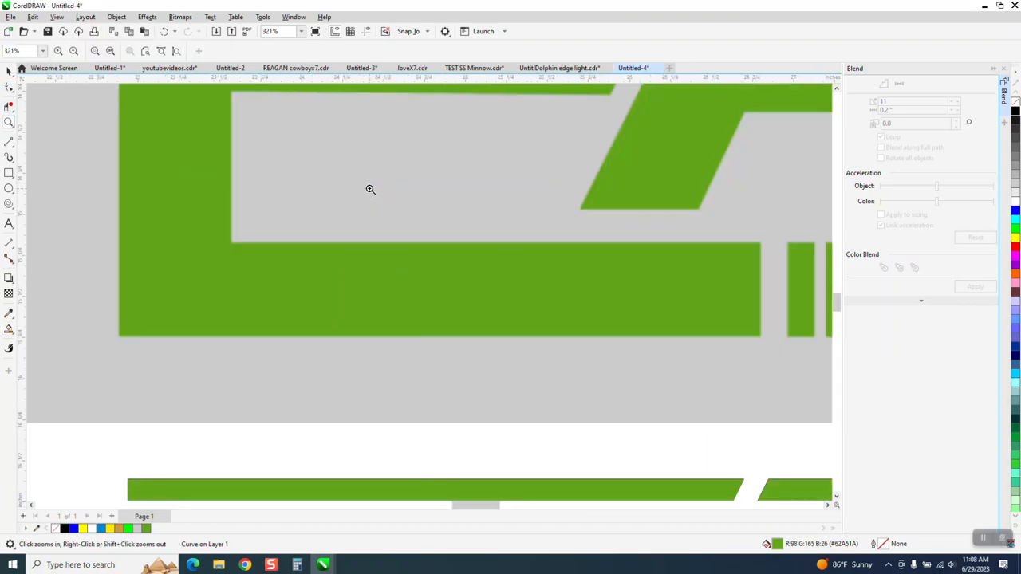
pyautogui.scroll(-3, 358, 184)
pyautogui.scroll(-1, 357, 184)
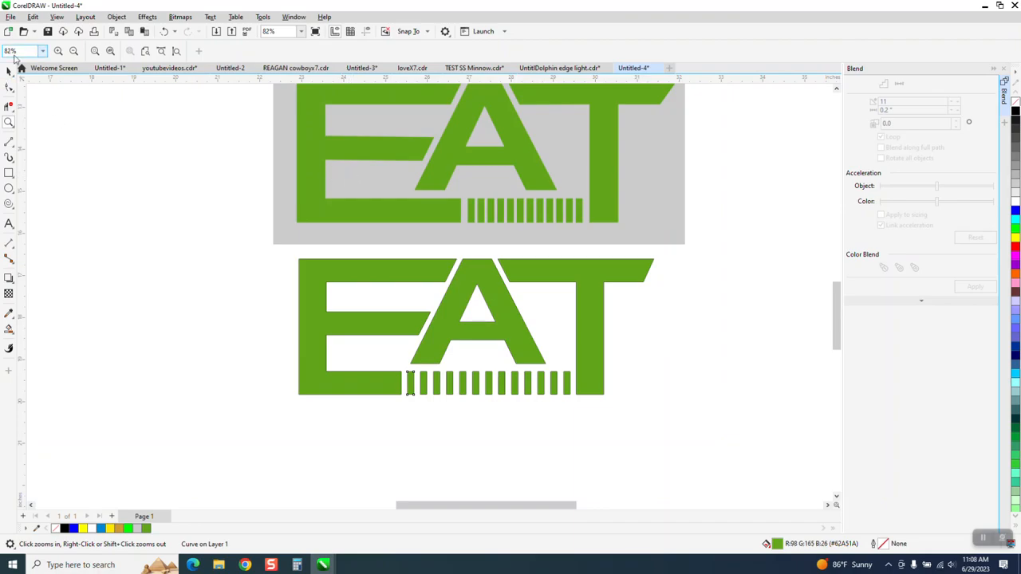
pyautogui.click(10, 72)
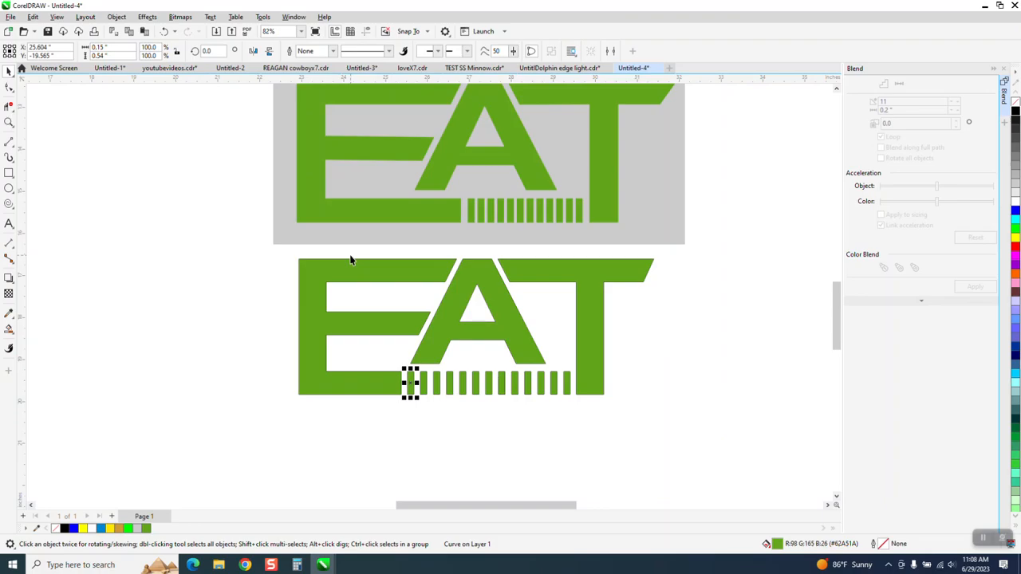
pyautogui.scroll(-1, 350, 276)
pyautogui.click(9, 121)
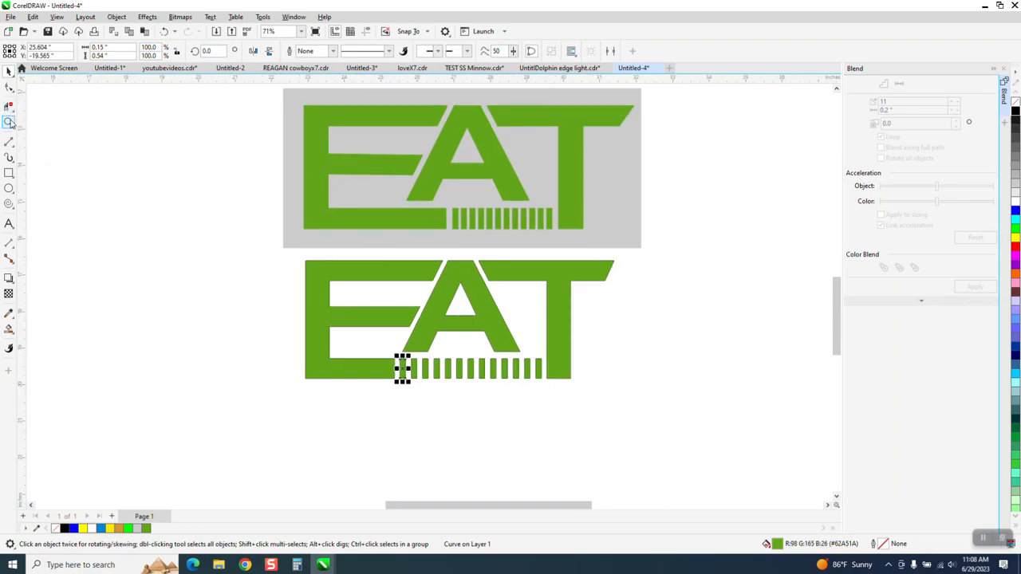
pyautogui.moveTo(290, 266); pyautogui.dragTo(665, 423)
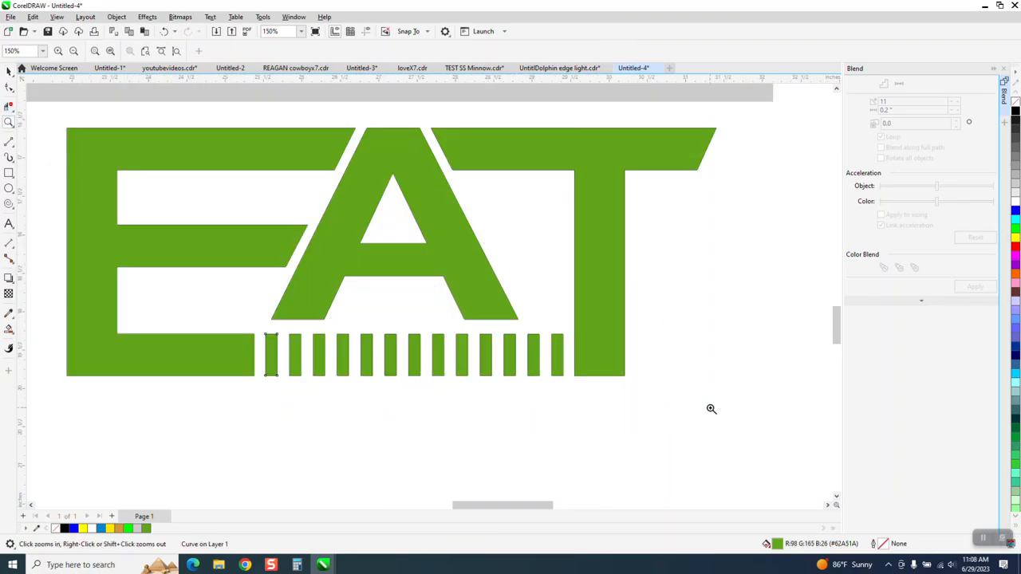